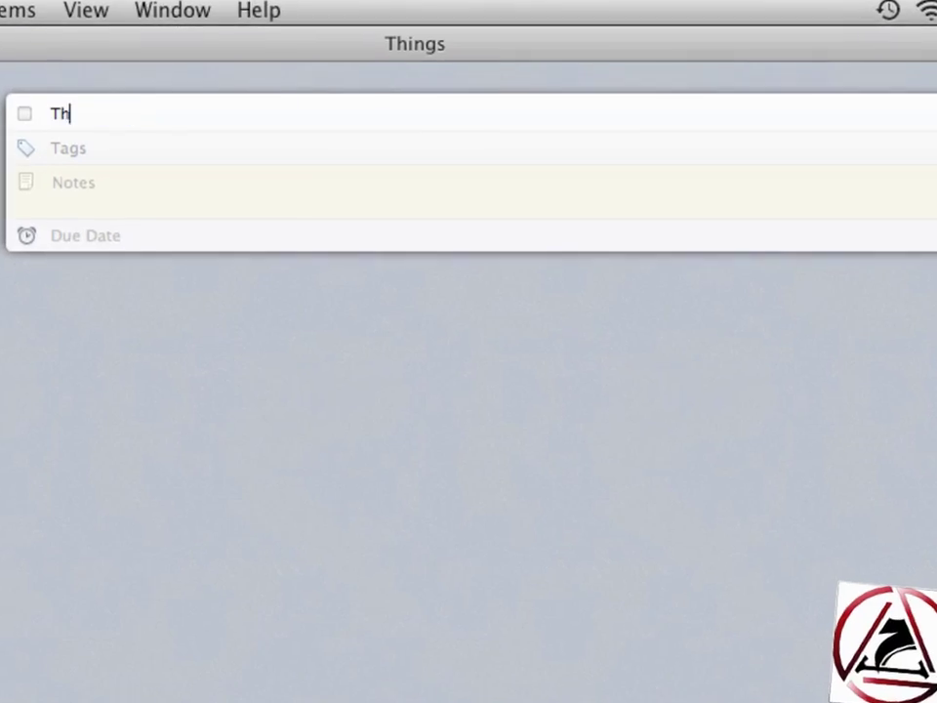
- Retitle the to-do 'Publish Things Review' and tag it review
type("ings Review publishen")
key("super+a")
type("Publish Things Review")
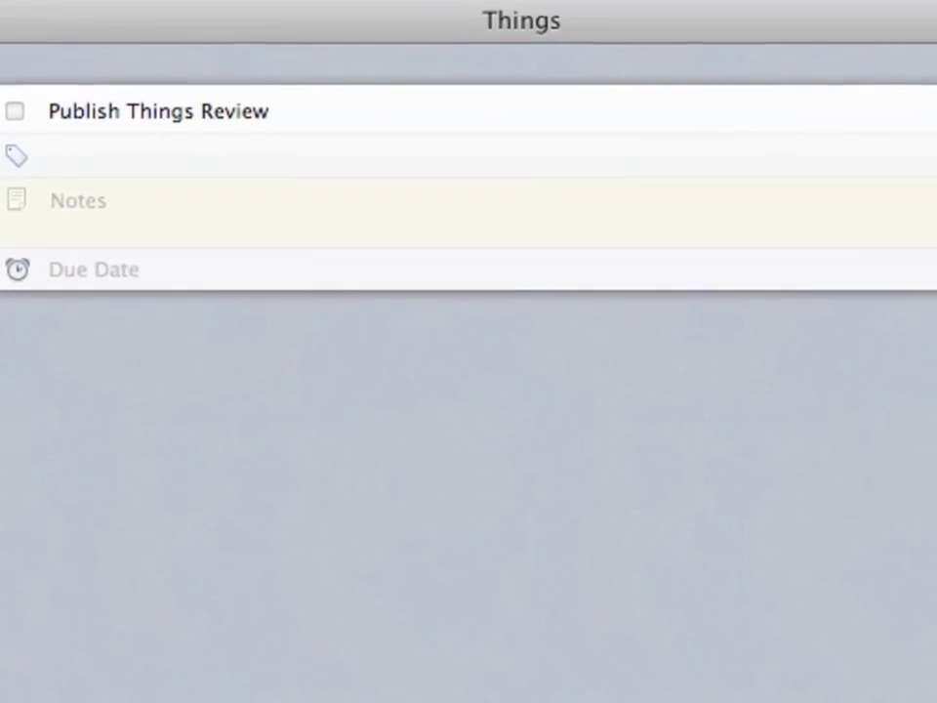
key("Tab")
type("review,macosxscr")
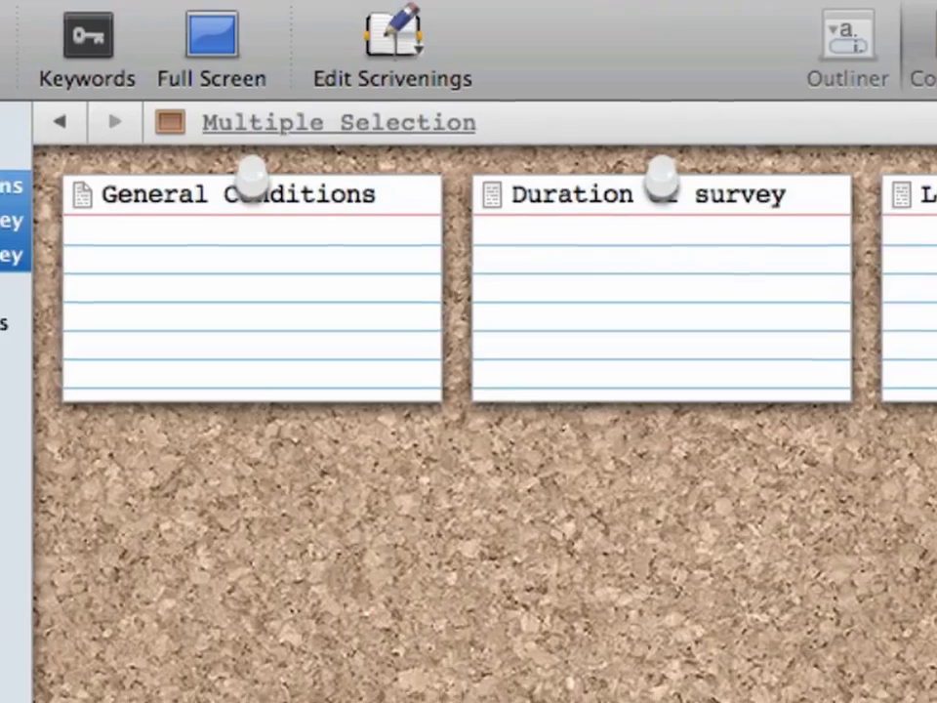
- Group the selected binder items into a folder, bring up the window resizing overlay, and enter the password
right_click(29, 171)
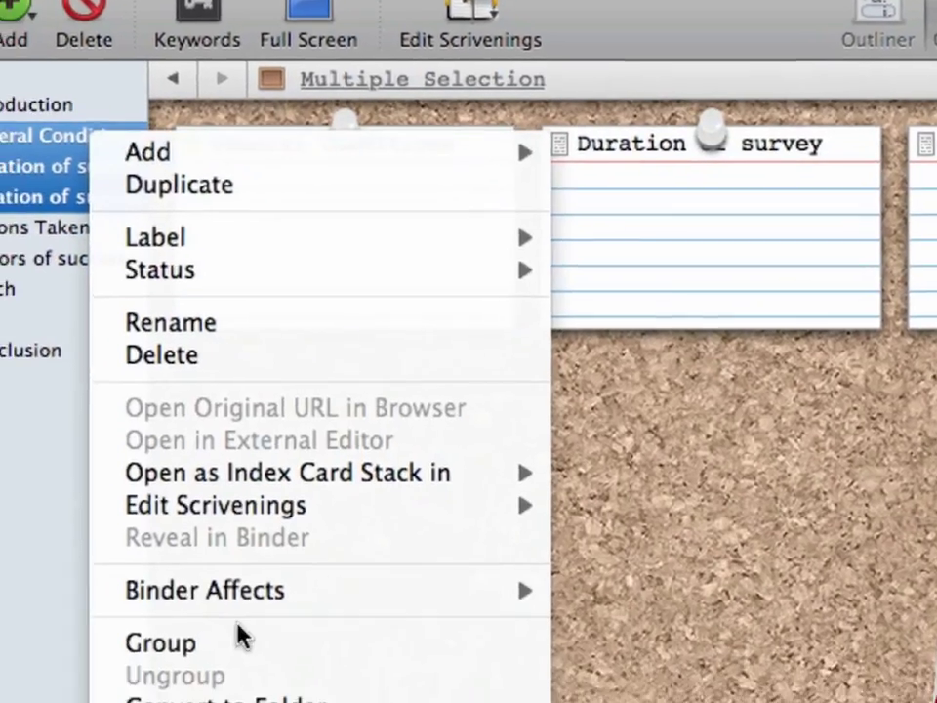
left_click(242, 637)
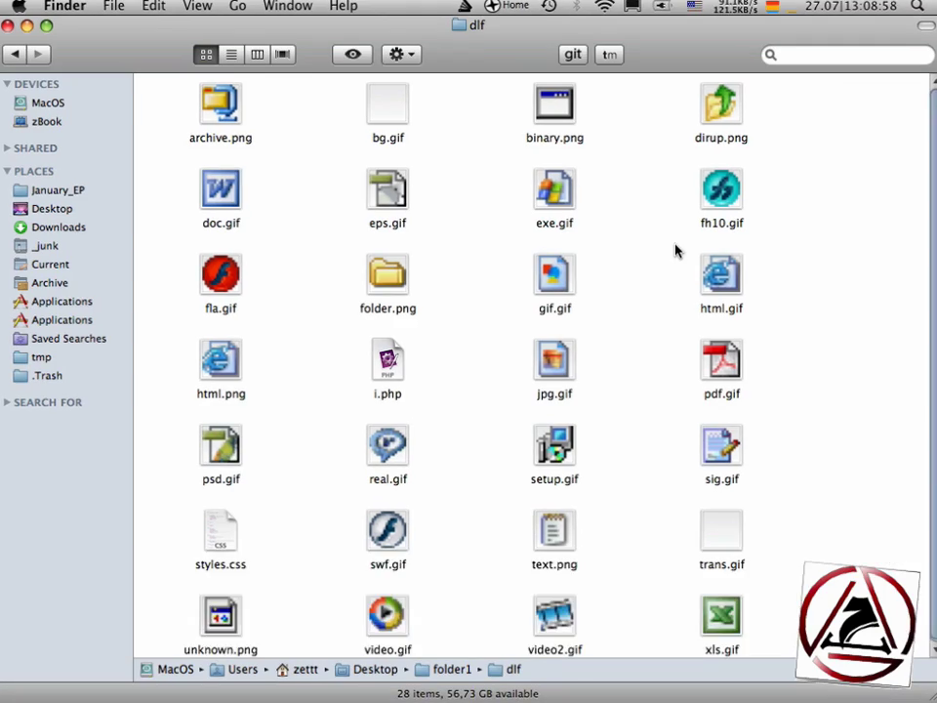
key("ctrl+alt+Left")
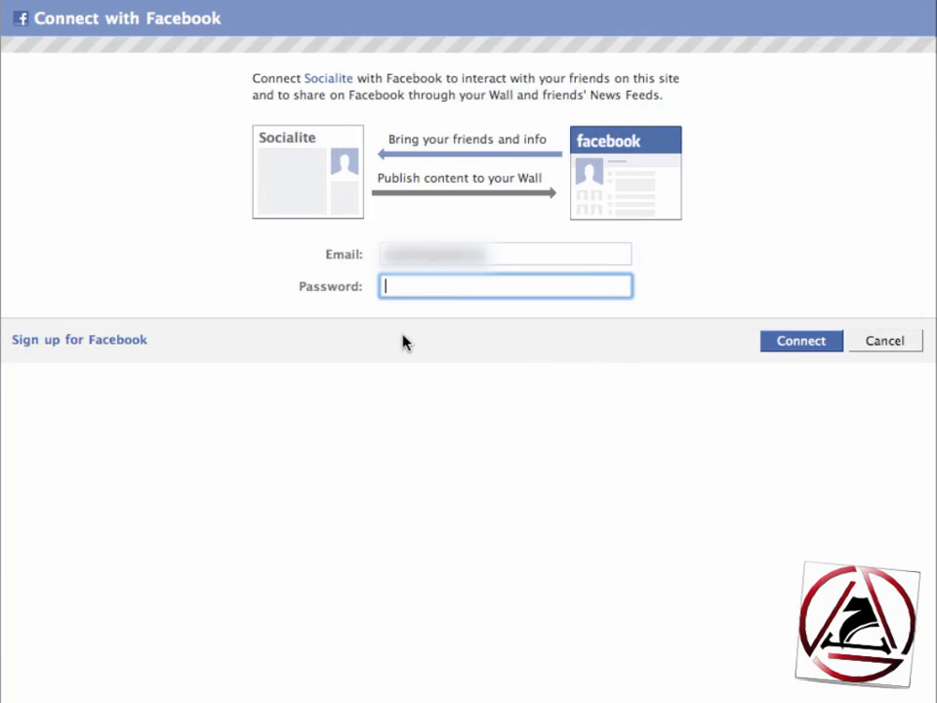
type("••••")
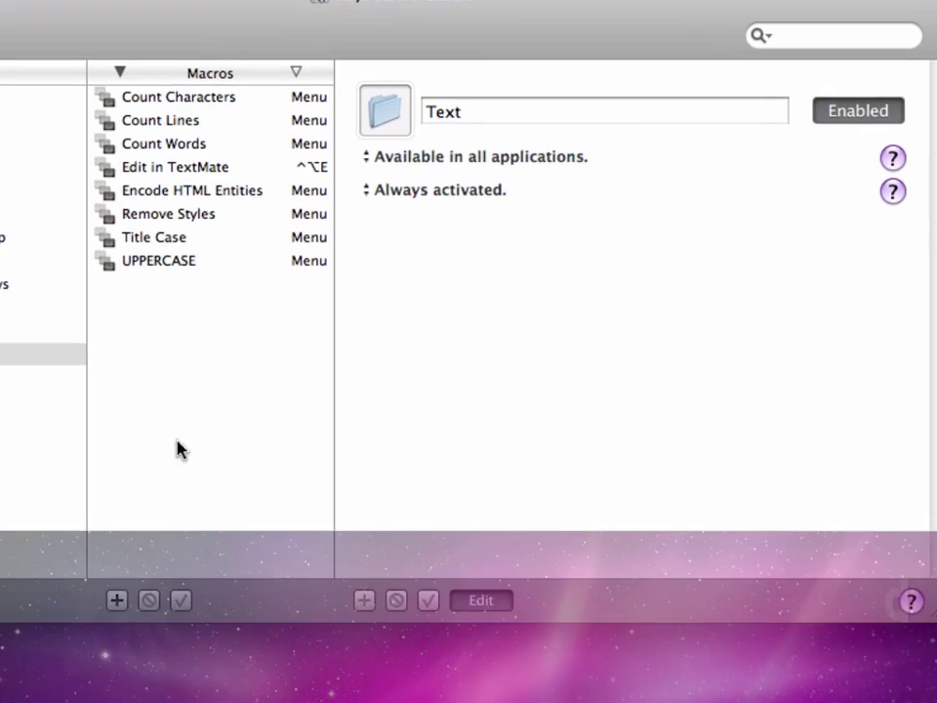
- Create a macro named lowercase with a Status Menu trigger, then list the Clipboard actions
left_click(93, 622)
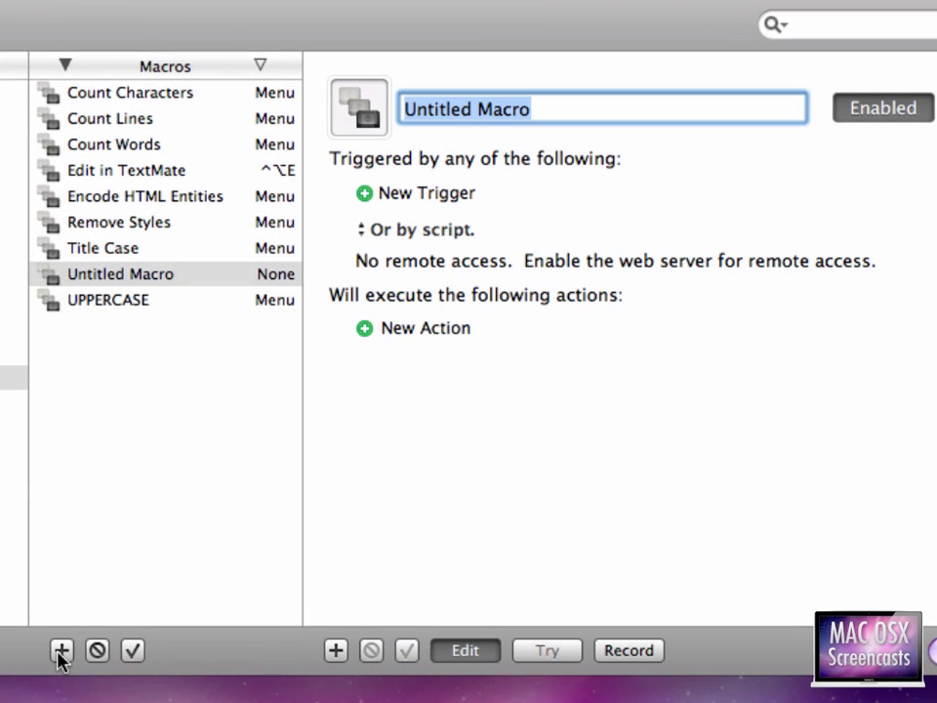
type("lowercase")
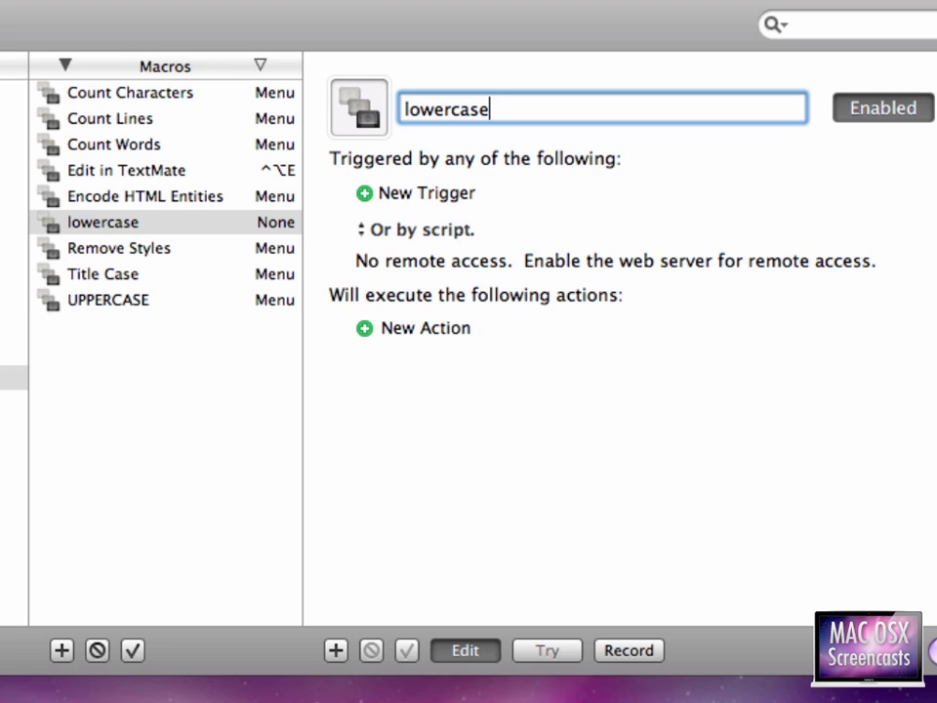
left_click(427, 195)
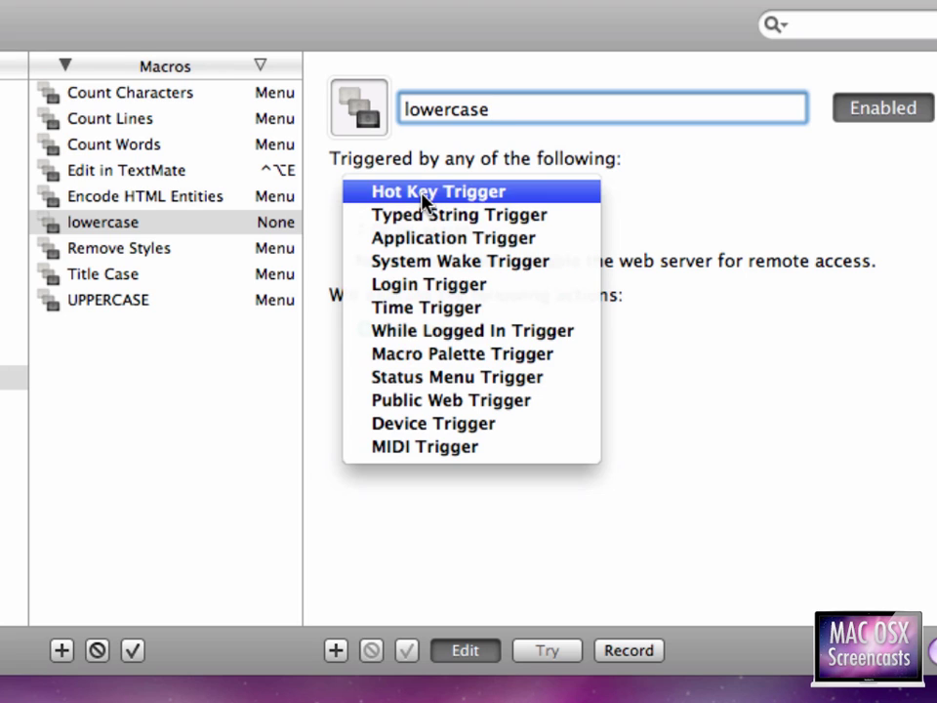
left_click(523, 377)
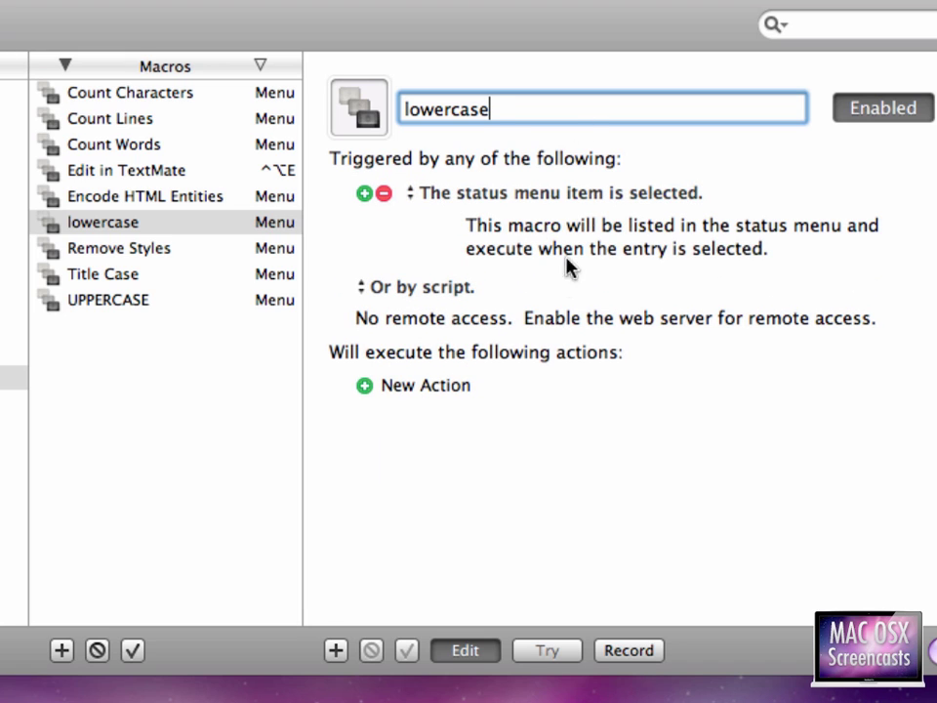
left_click(430, 387)
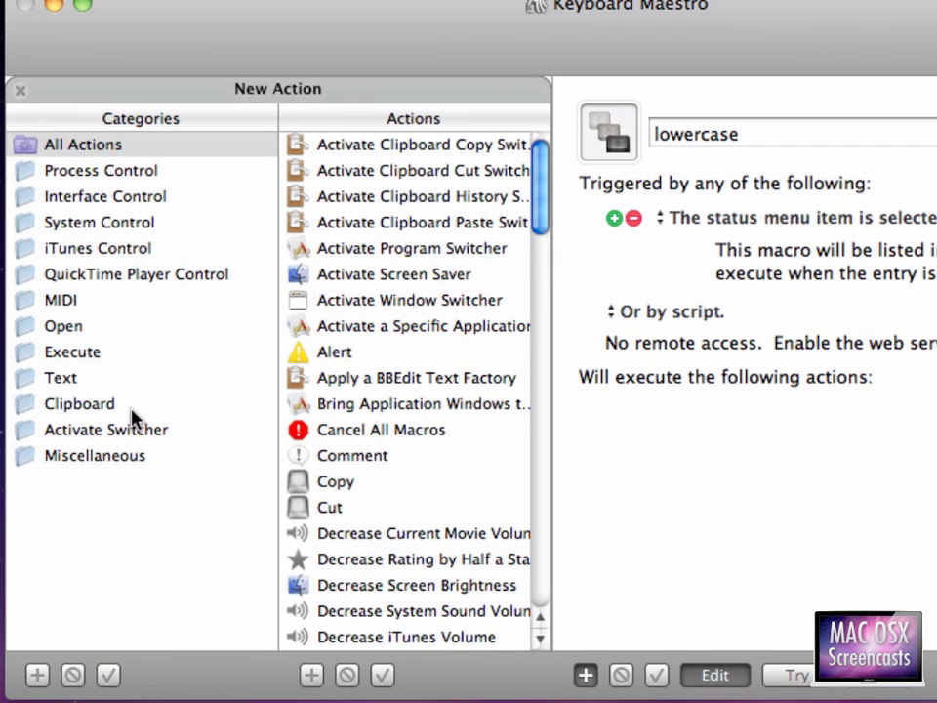
left_click(127, 405)
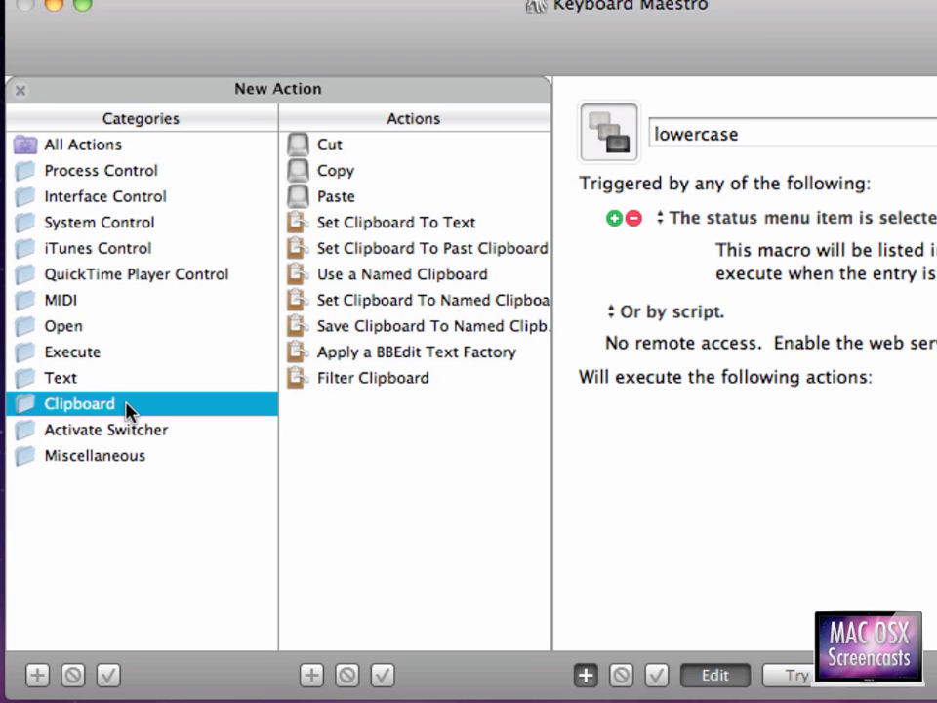
- Add a Filter Clipboard action and change its filter from Remove Styles to Lowercase
double_click(357, 381)
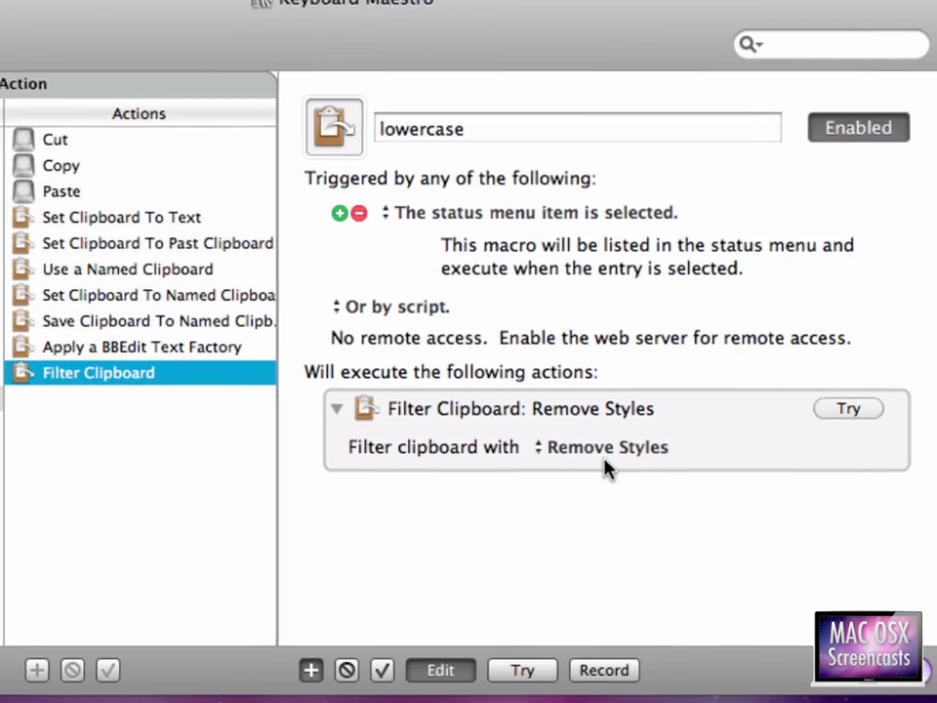
left_click(869, 452)
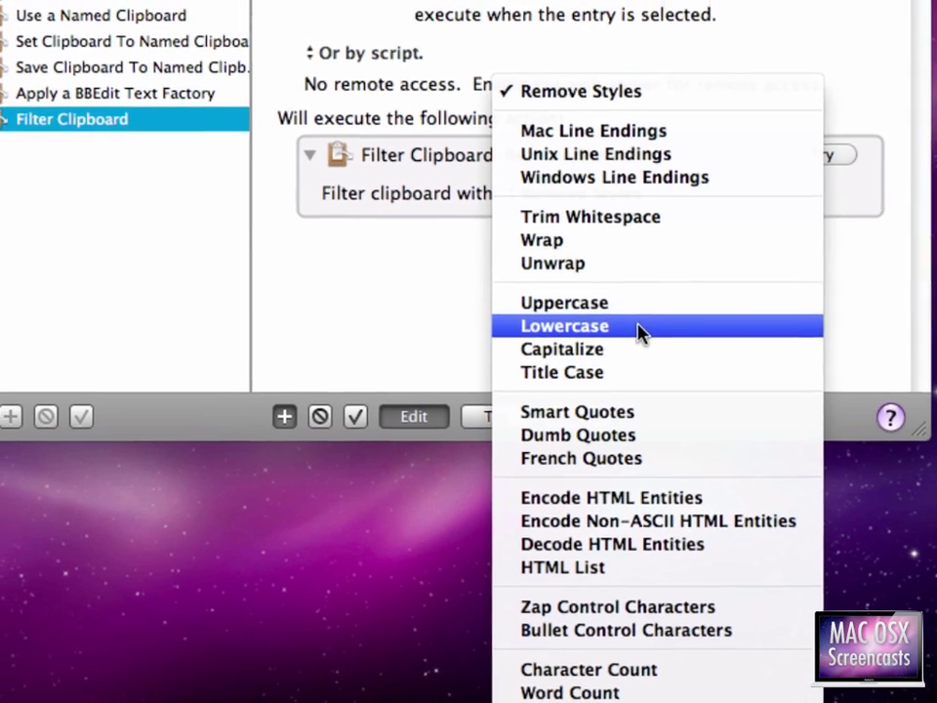
left_click(626, 282)
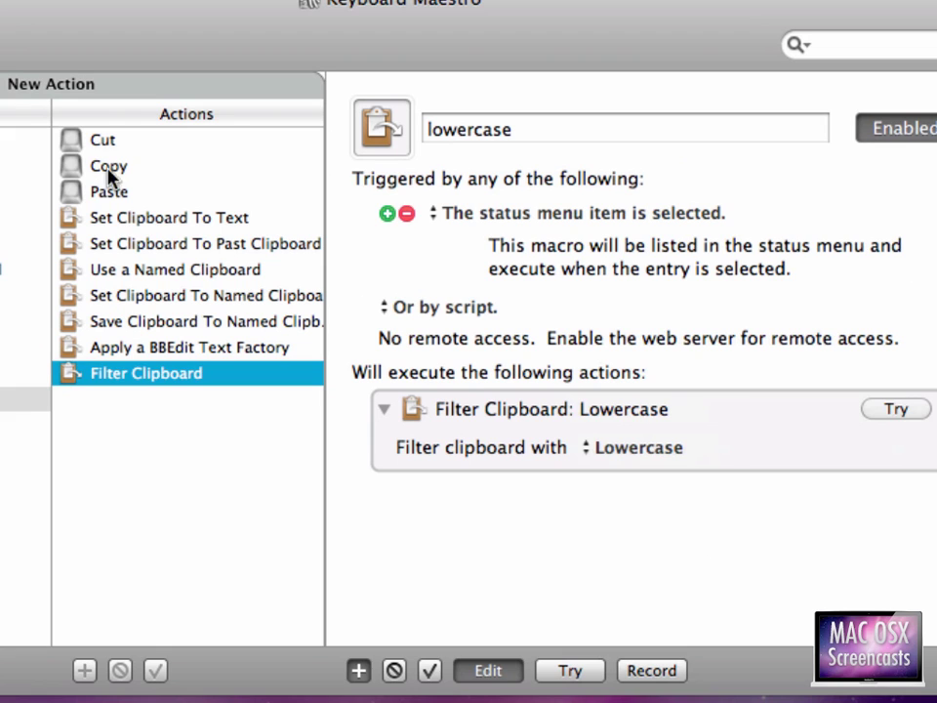
- Put a Copy keystroke before and a Paste keystroke after the Lowercase filter, then finish editing
left_click_drag(108, 168, 410, 426)
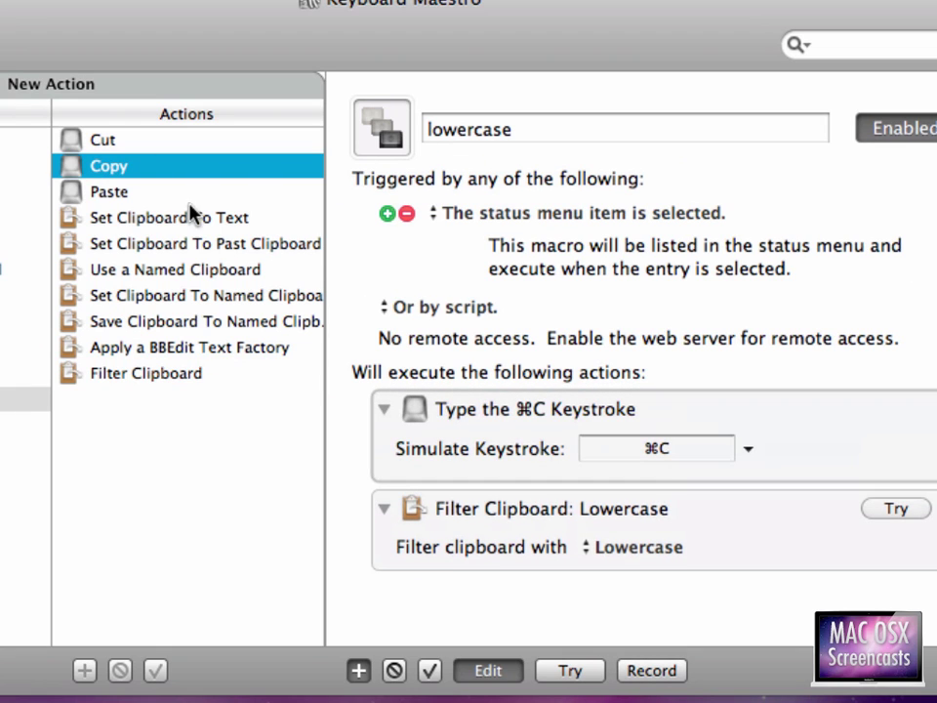
left_click_drag(97, 192, 498, 582)
left_click(522, 420)
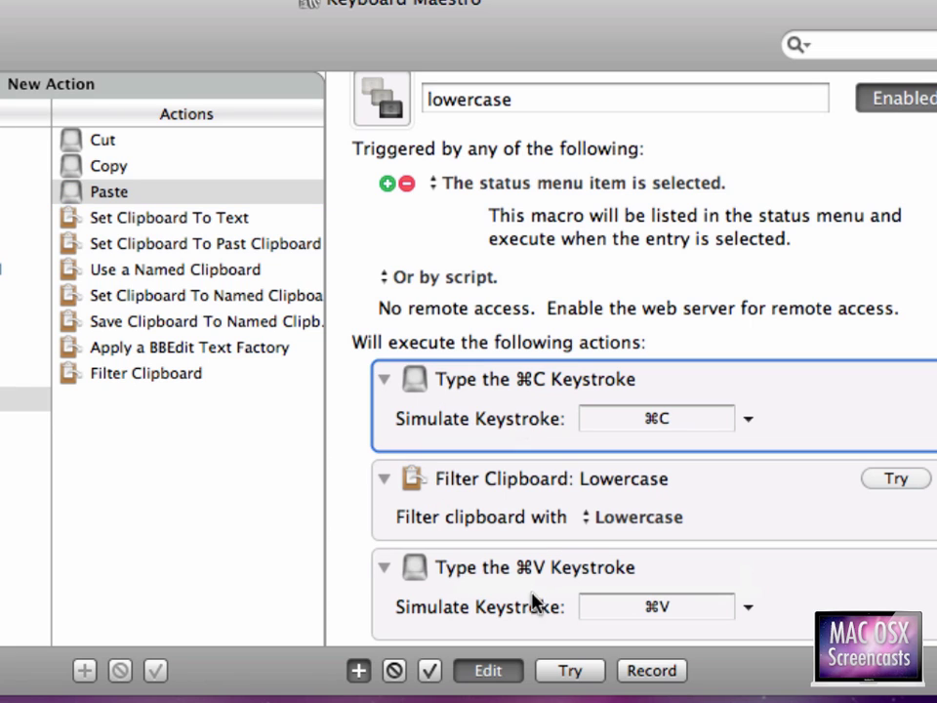
left_click(468, 566)
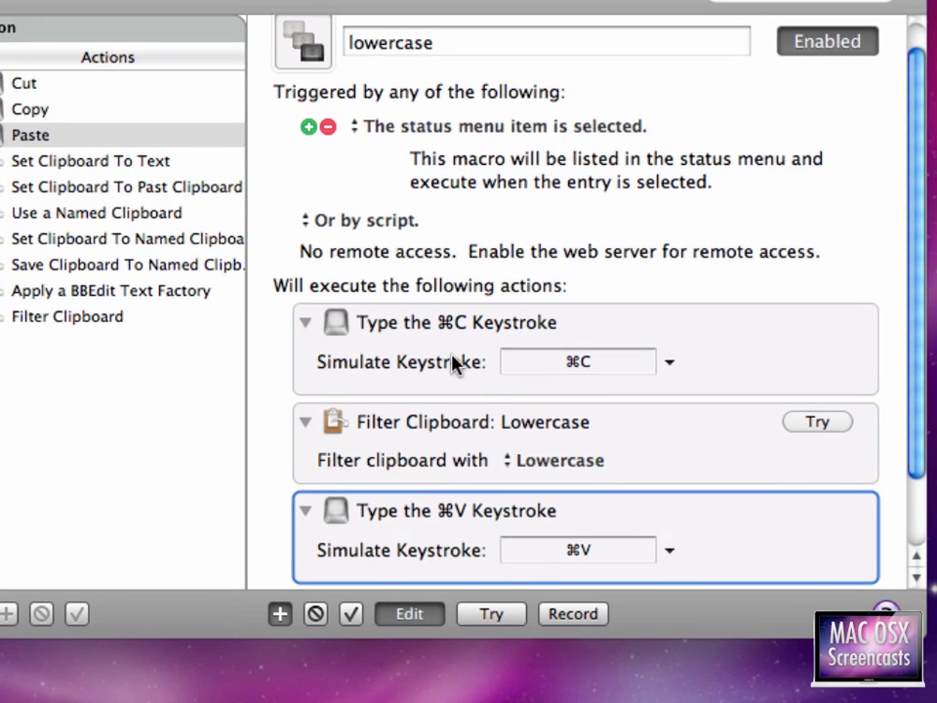
left_click(342, 358)
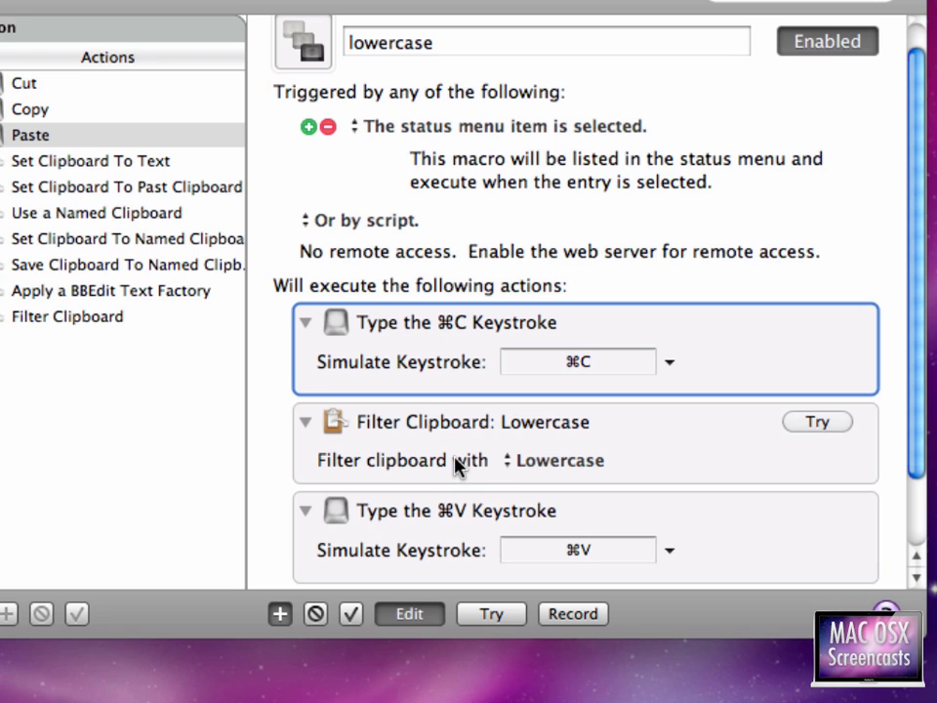
left_click(435, 510)
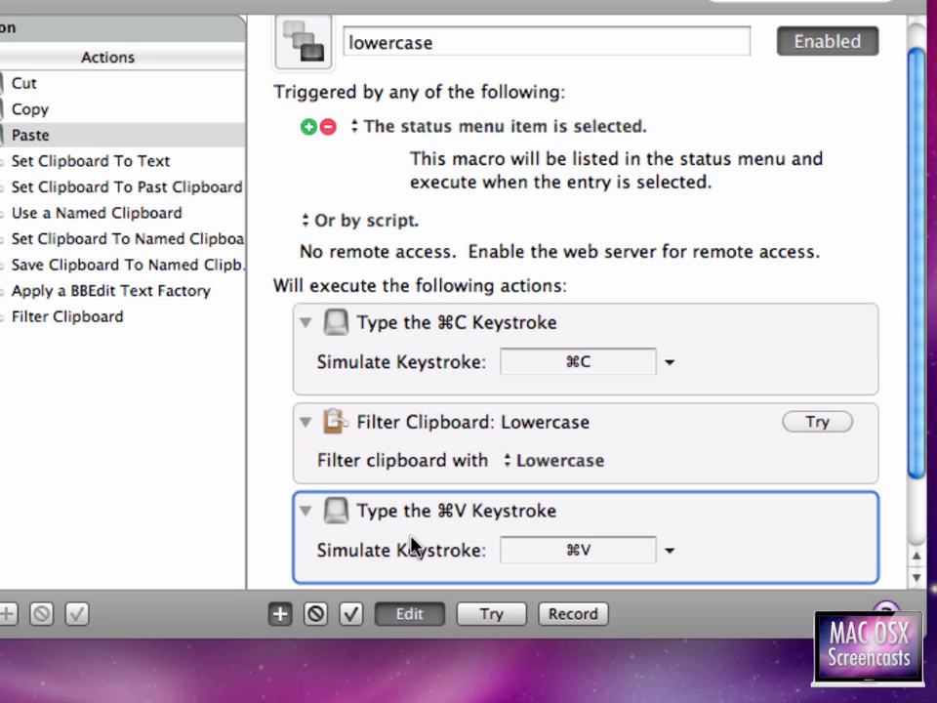
left_click(412, 615)
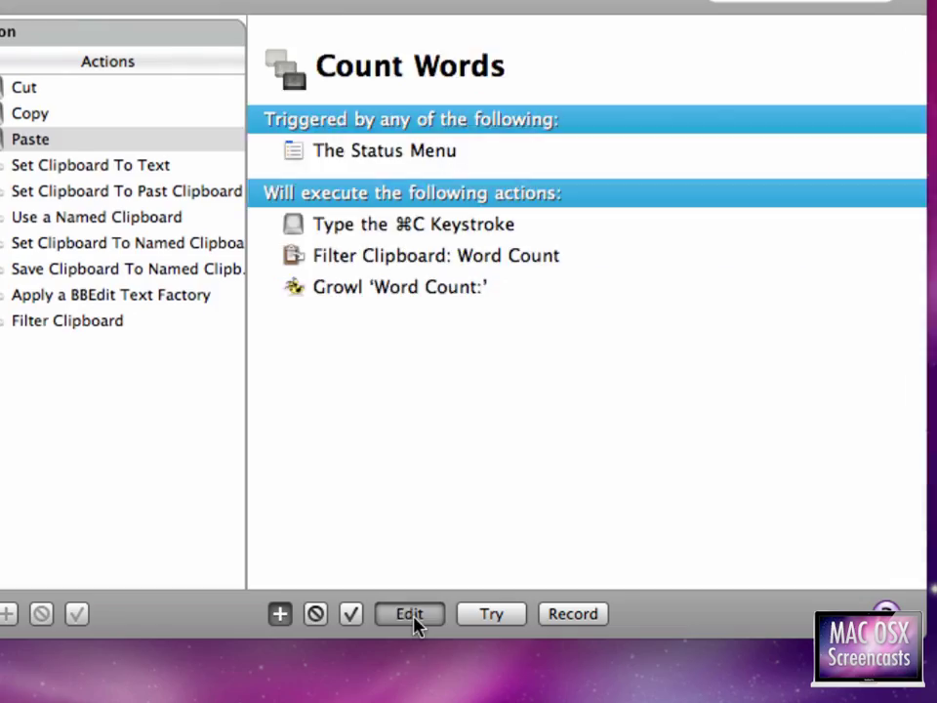
- Lowercase the first paragraph of lorem ipsum.txt with the lowercase status-menu macro
key("super+Tab")
key("super+Tab")
key("super+Tab")
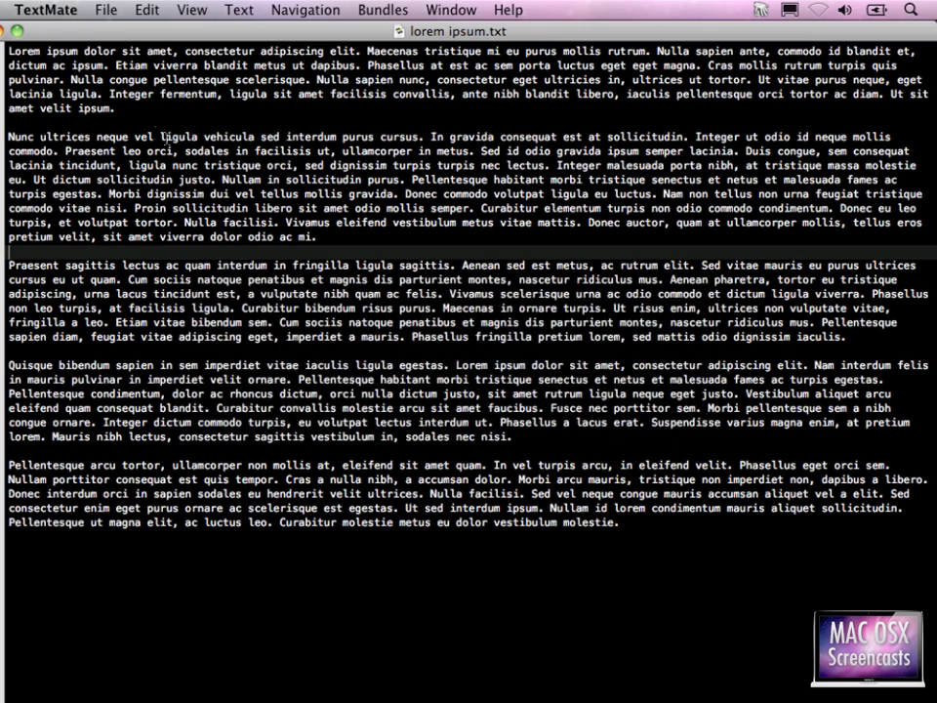
left_click(133, 110)
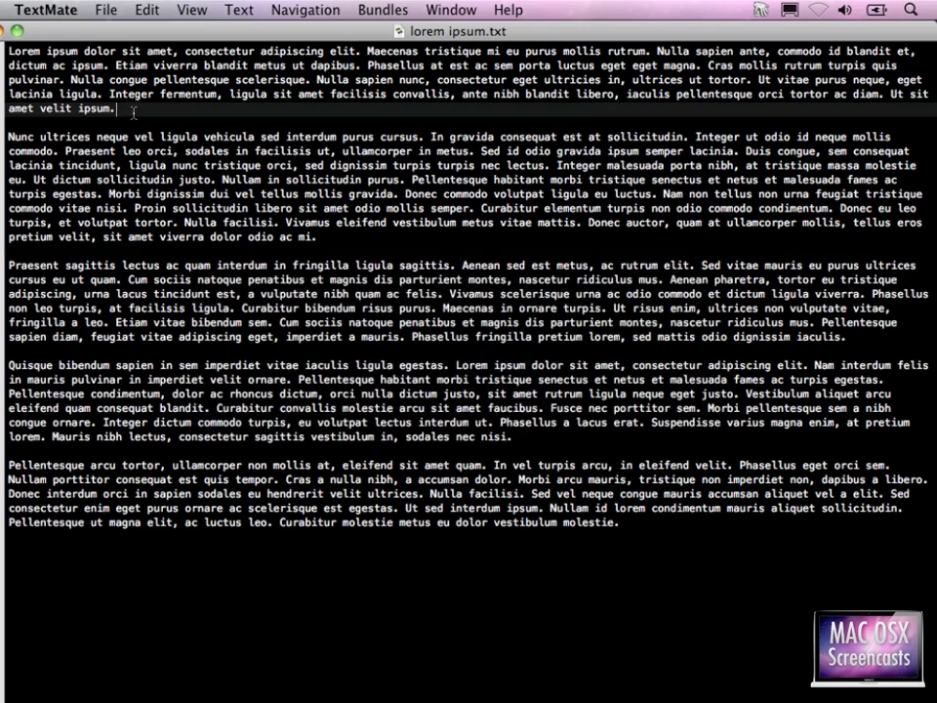
key("super+shift+Up")
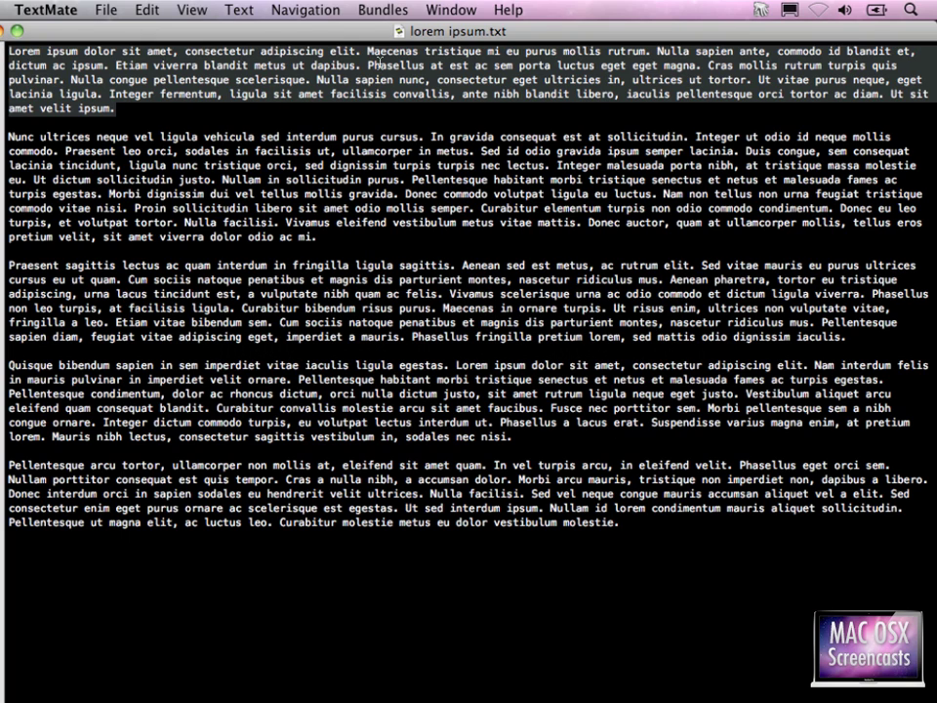
left_click(761, 10)
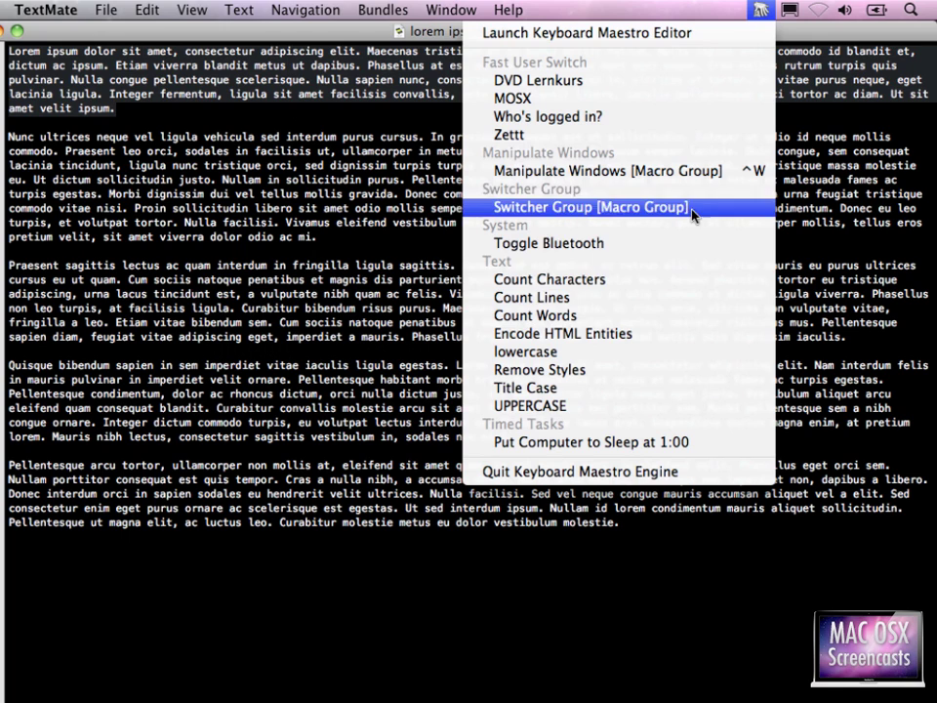
left_click(630, 352)
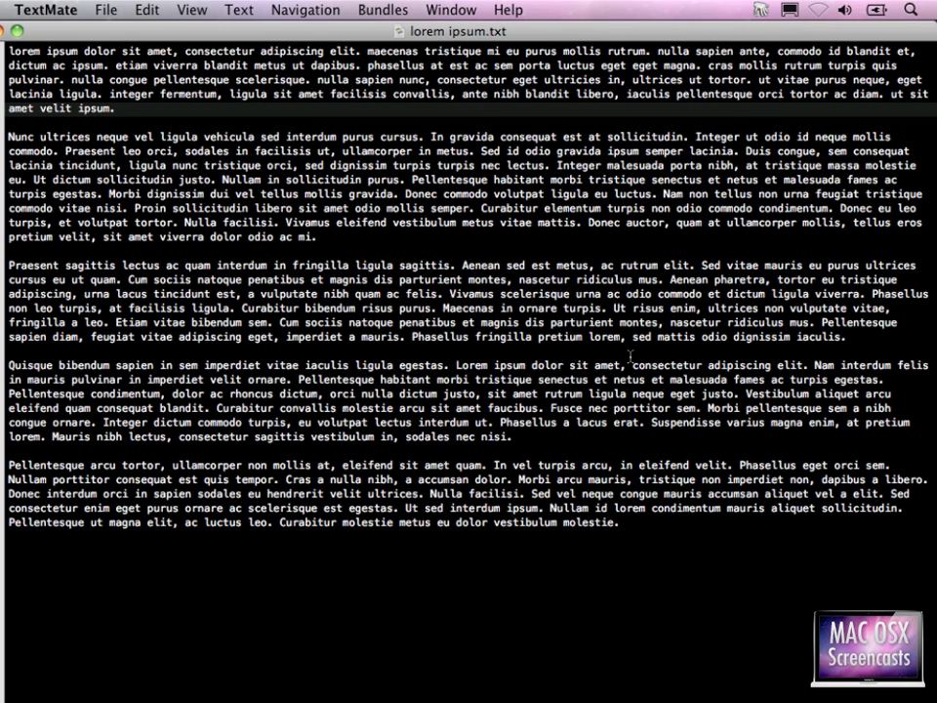
- Convert the second paragraph to uppercase with the UPPERCASE macro
key("Down")
key("Down")
key("shift+Down")
key("shift+Down")
key("shift+Down")
key("shift+Down")
key("shift+Down")
key("shift+Down")
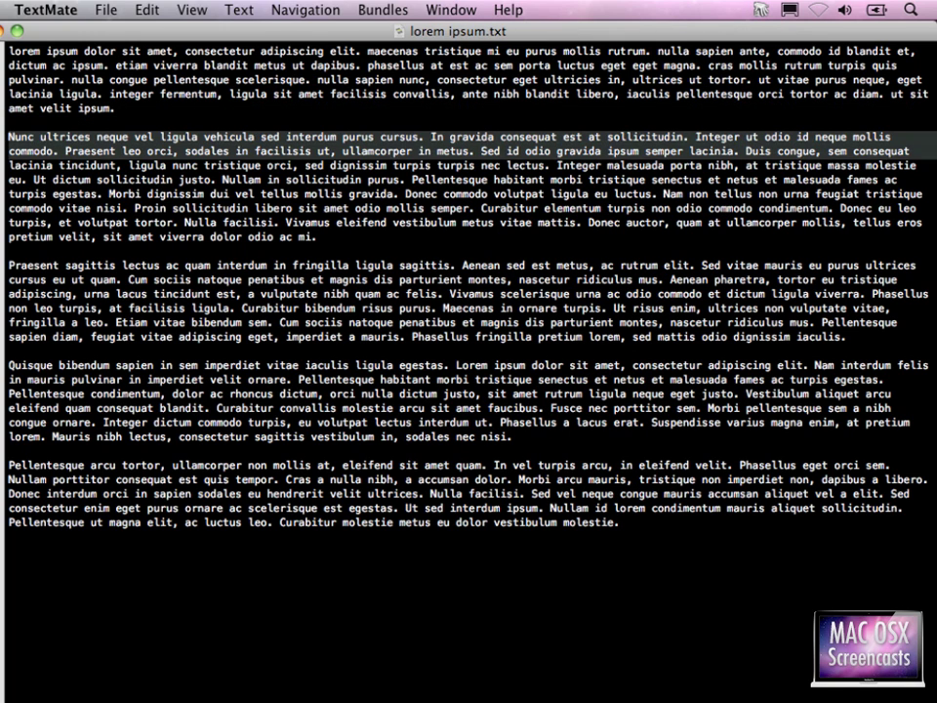
key("shift+Down")
key("shift+Down")
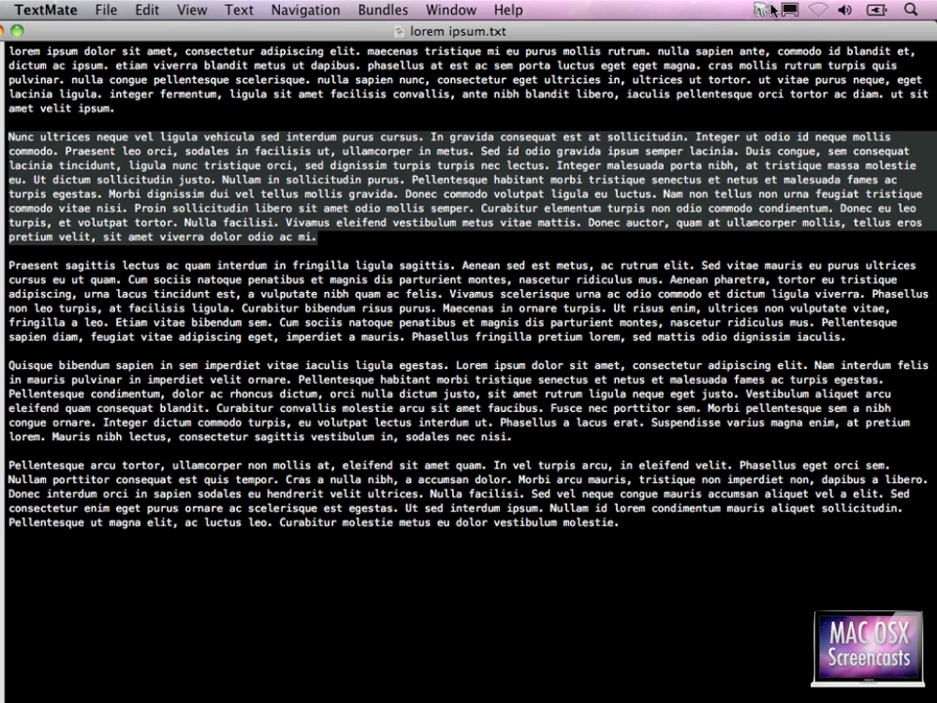
left_click(760, 10)
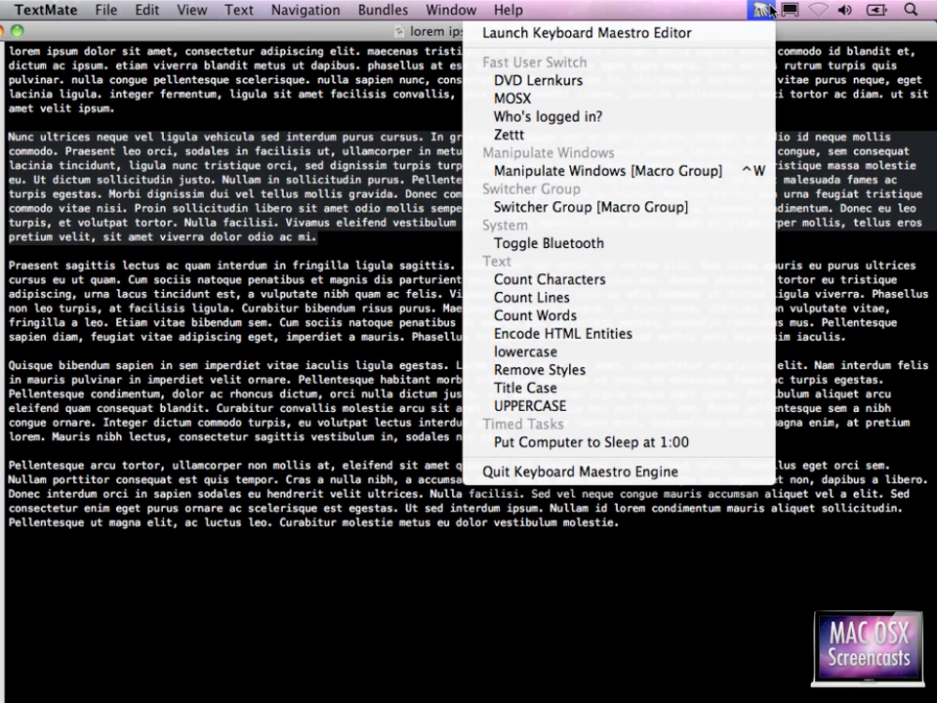
left_click(657, 406)
- Count the characters in the last three paragraphs, giving 2319
key("Down")
key("Down")
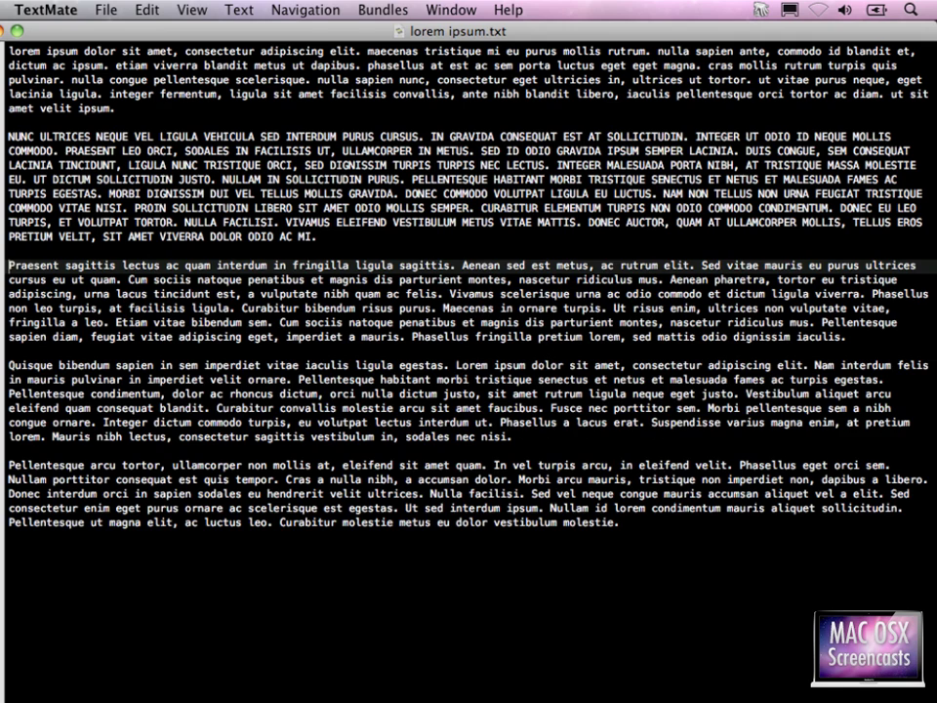
key("shift+super+Down")
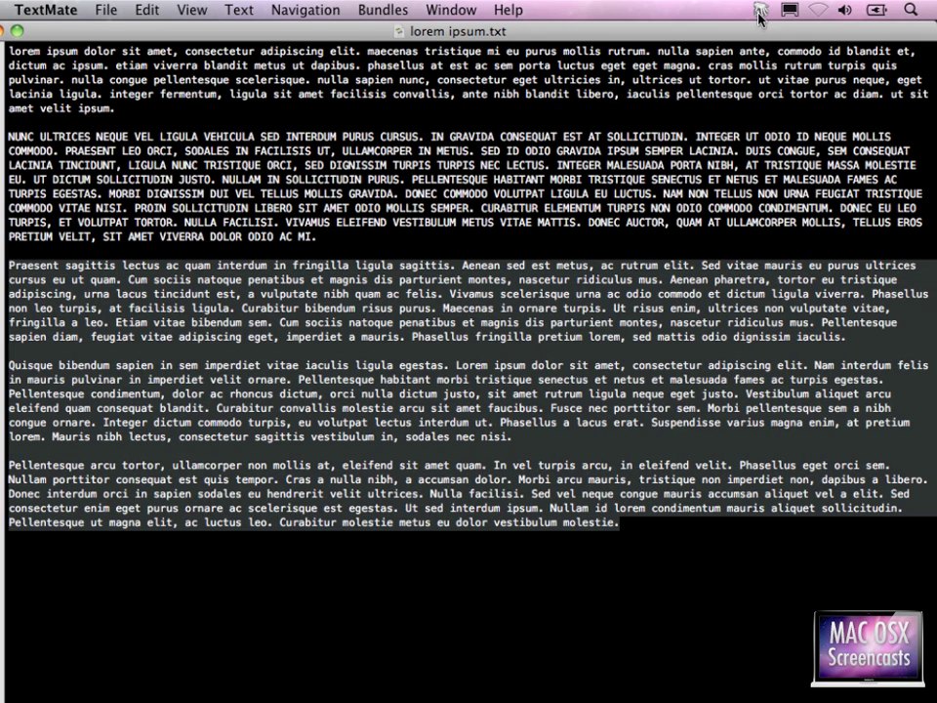
left_click(759, 11)
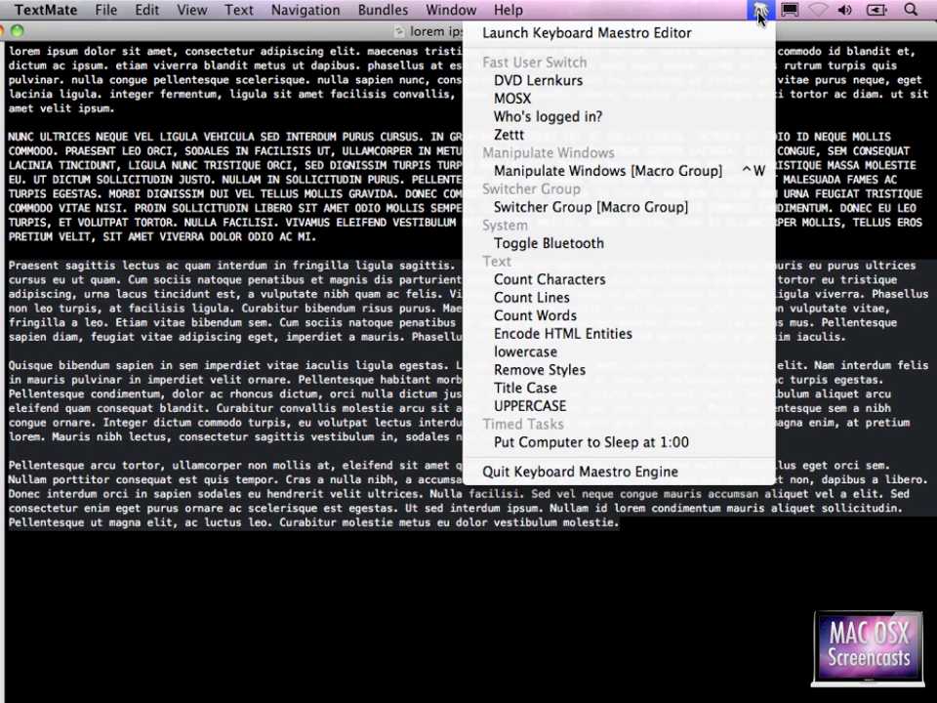
left_click(610, 282)
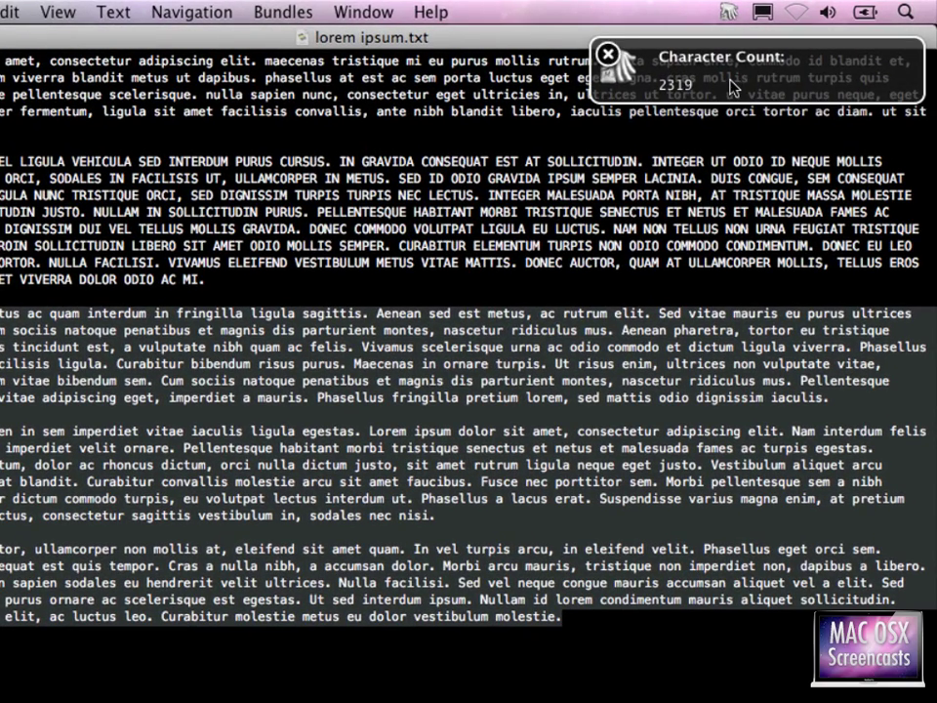
key("super+Tab")
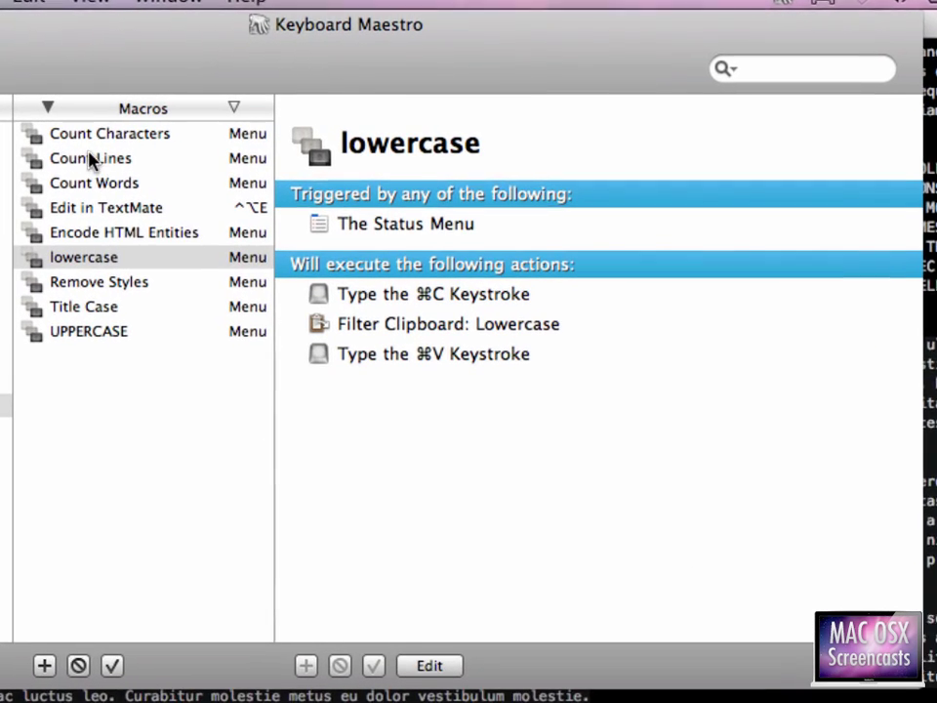
- Open the Count Characters macro and list the tokens available for its Growl comment
double_click(87, 136)
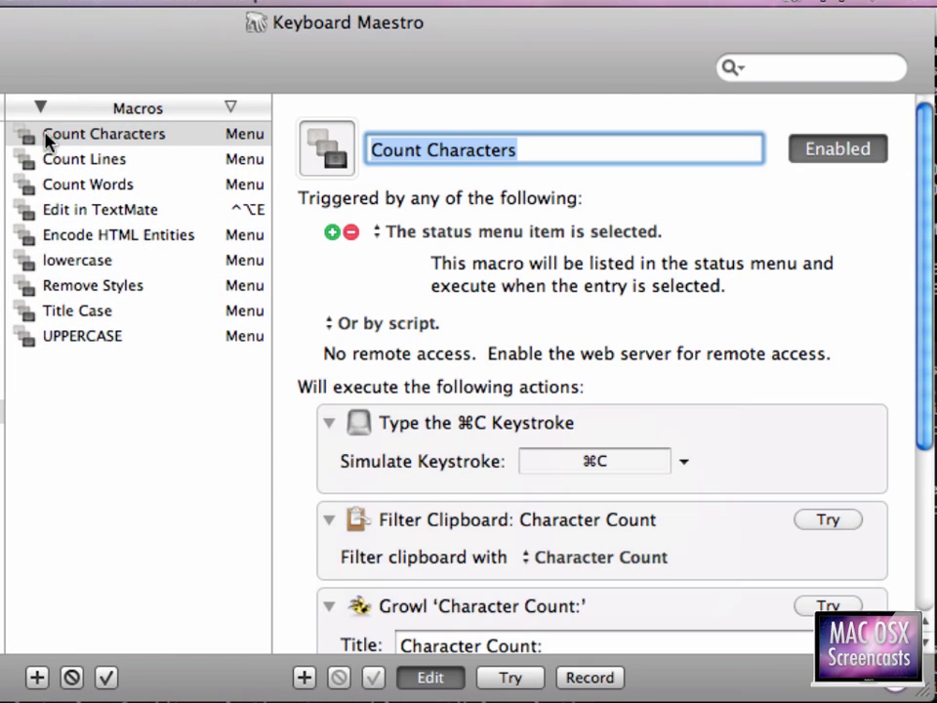
scroll(586, 430, "down", 5)
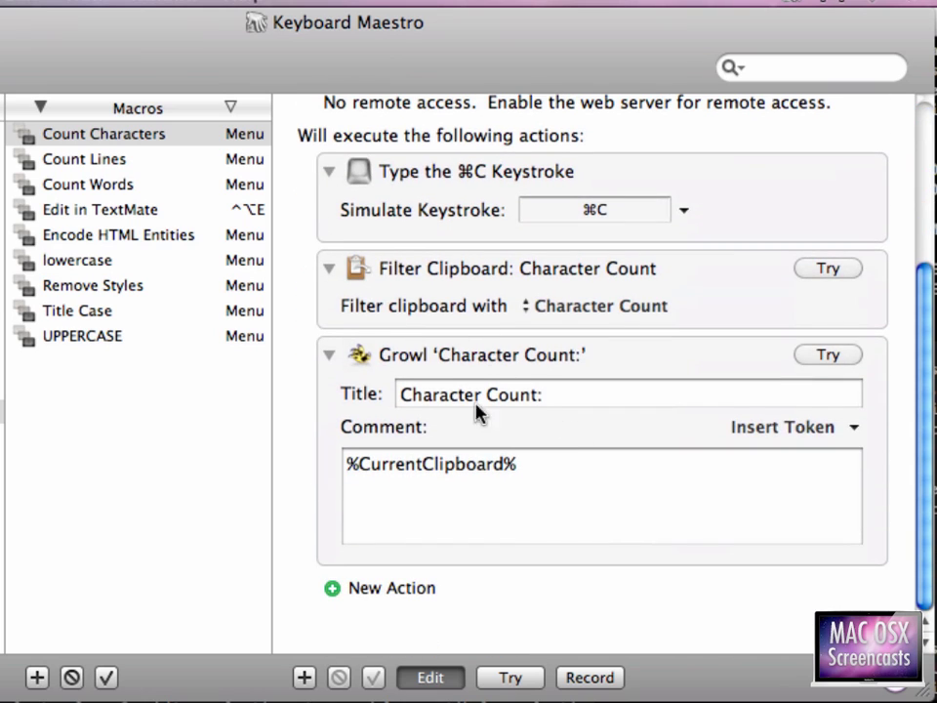
left_click(405, 361)
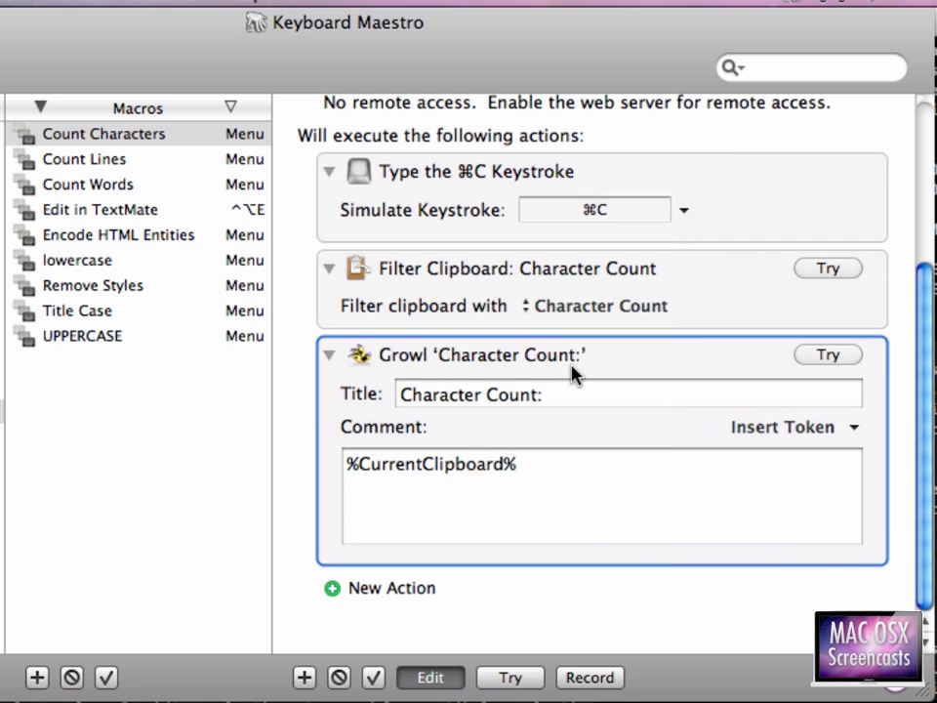
left_click(586, 471)
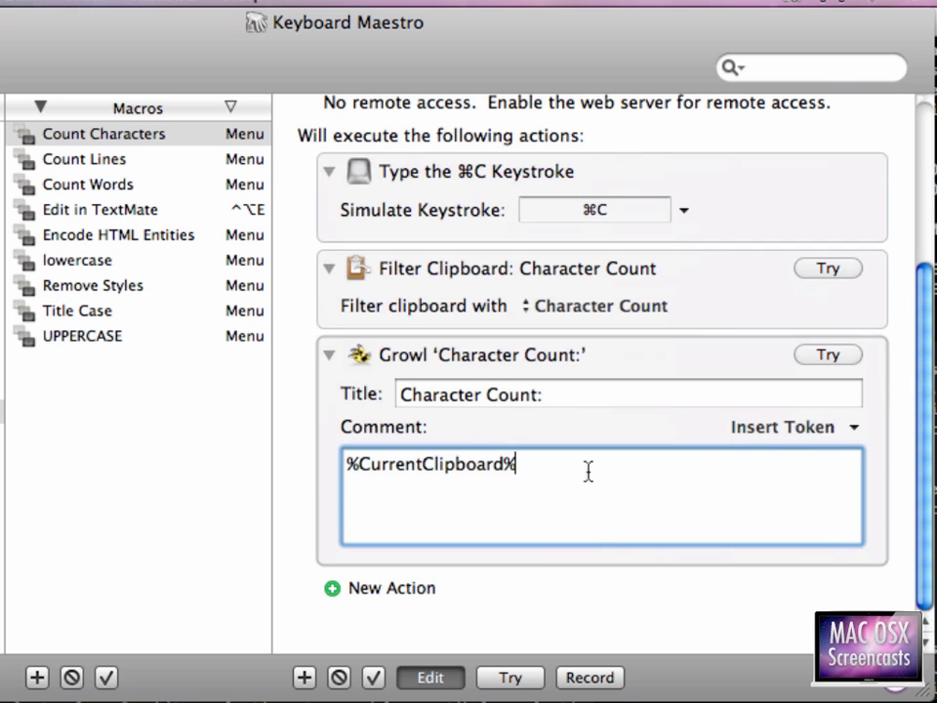
left_click(779, 429)
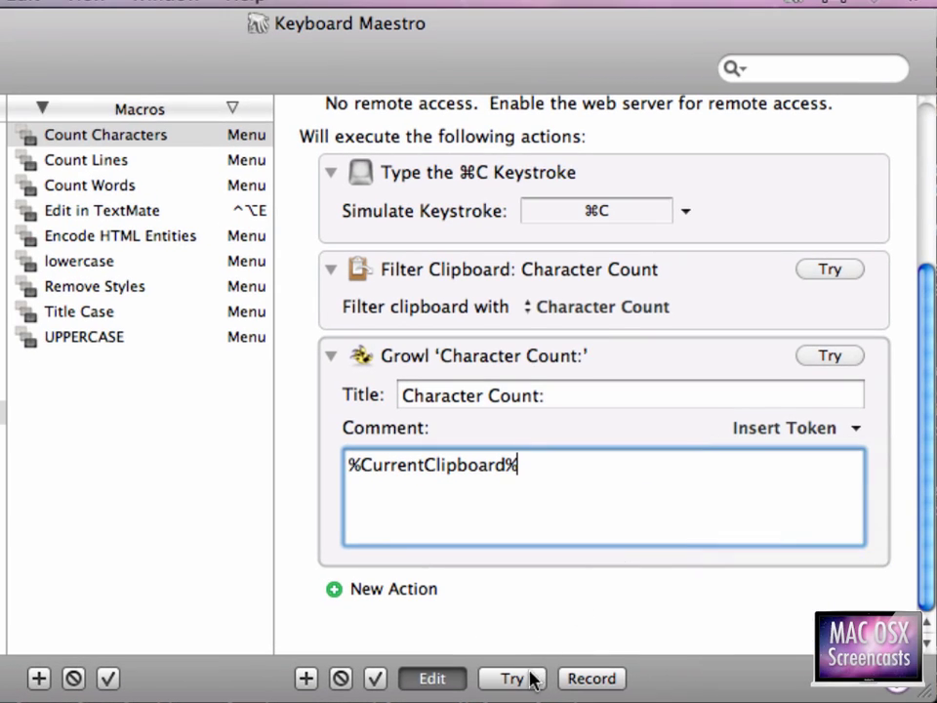
- Test the Growl action, which reports 2319 characters, and dismiss the notification
left_click(438, 539)
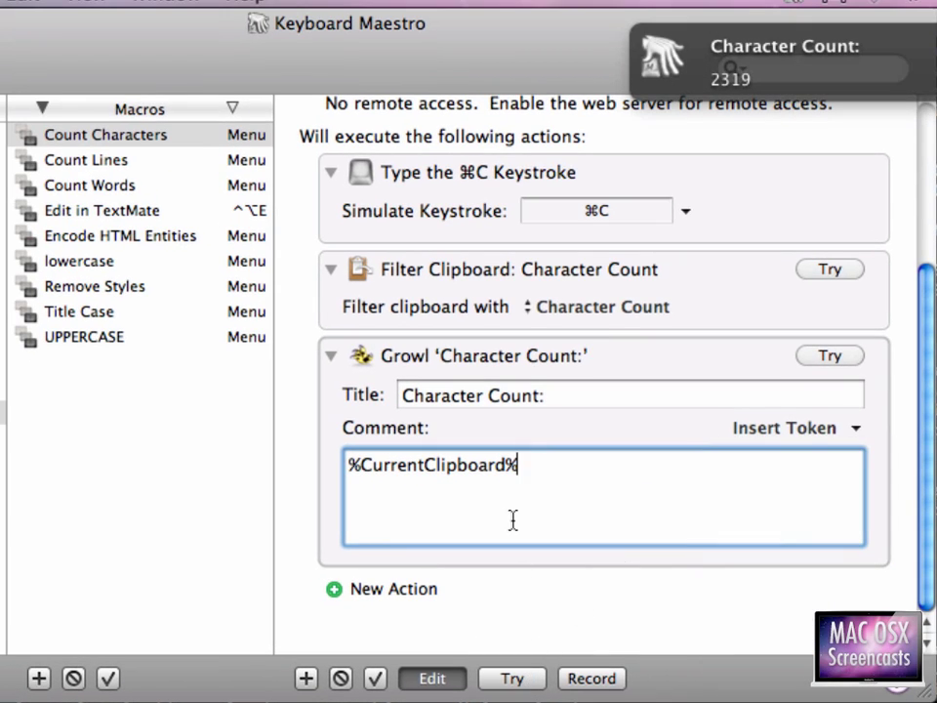
mouse_move(766, 46)
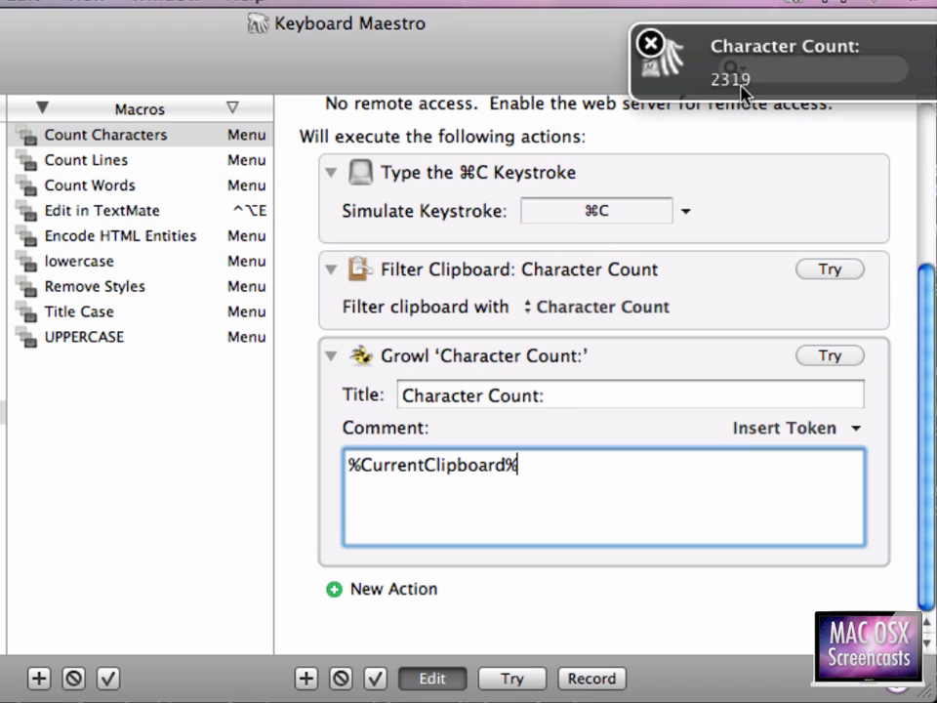
left_click(651, 43)
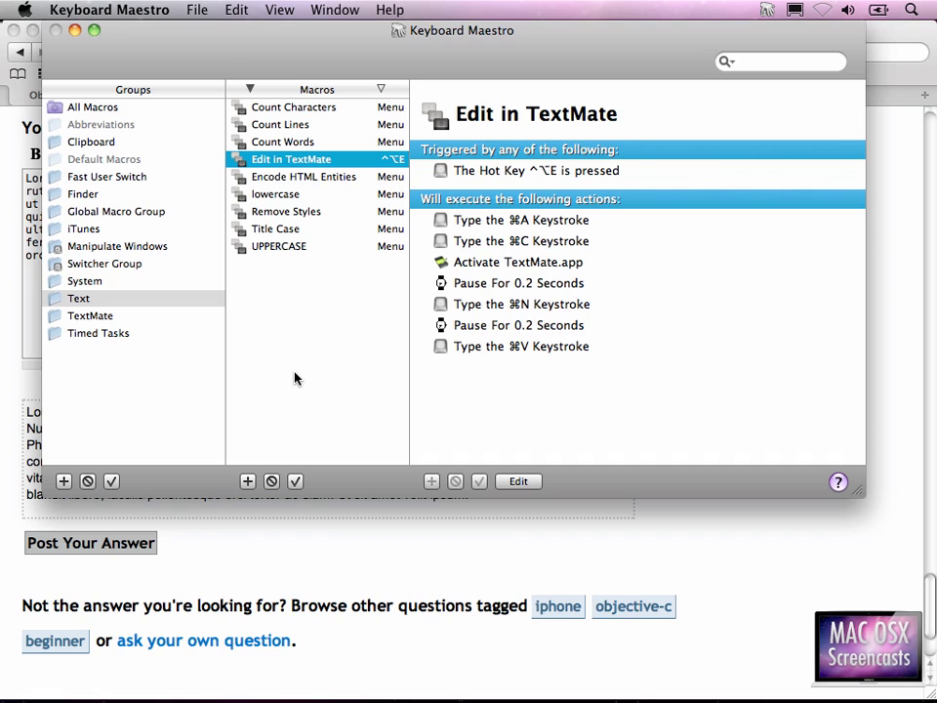
- Send the Safari answer box's lorem ipsum text to a new TextMate document with Ctrl-Option-E
left_click(492, 543)
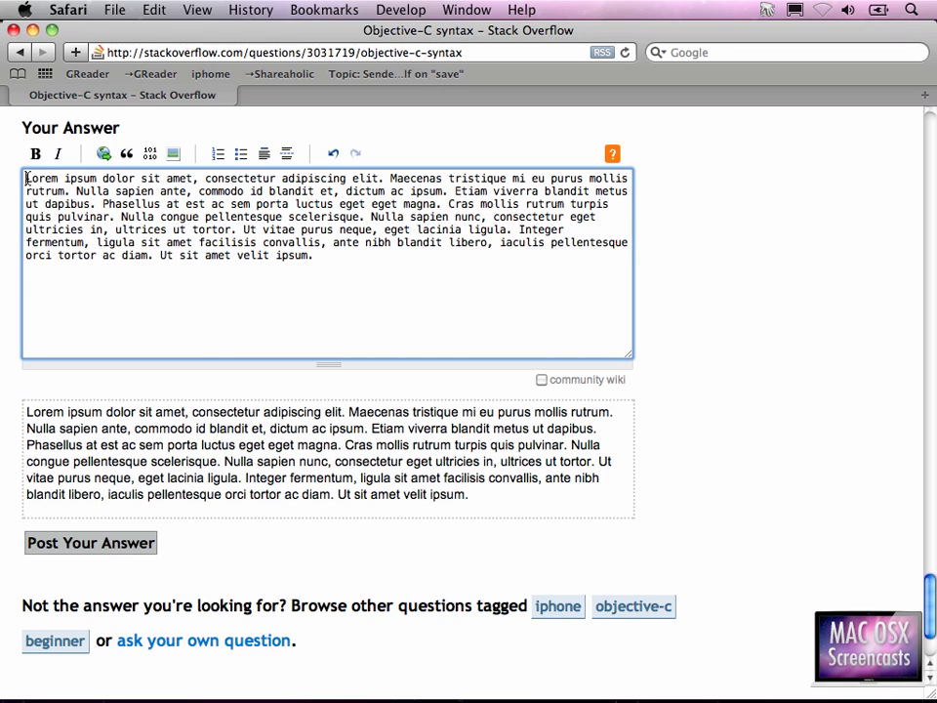
left_click_drag(27, 178, 321, 263)
left_click(337, 262)
key("ctrl+alt+e")
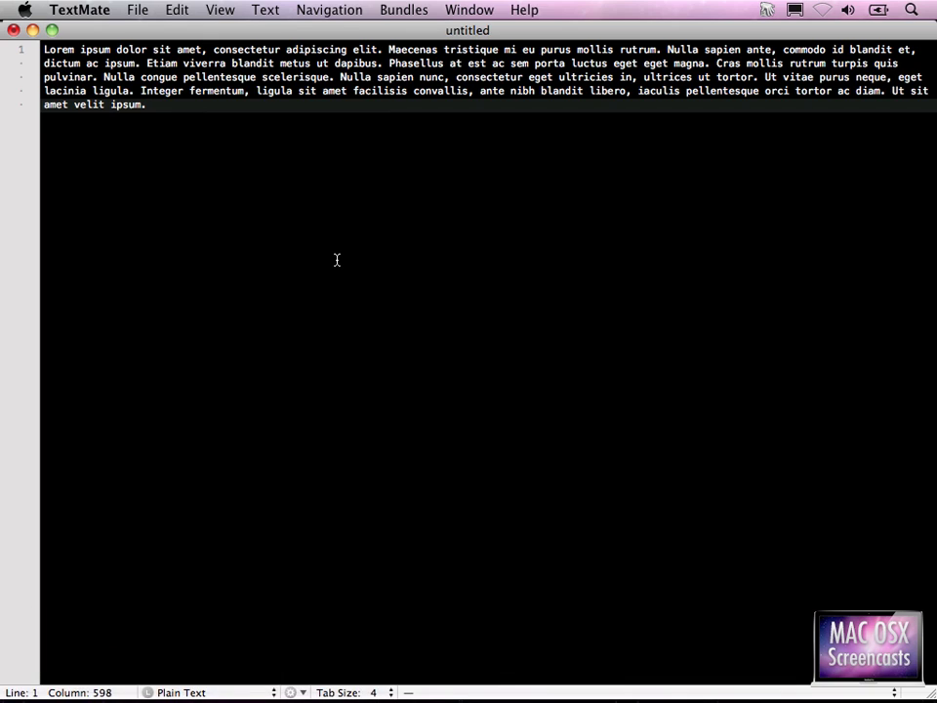
- Delete everything from 'Etiam' onward so the text ends at 'dictum ac ipsum.'
key("super+a")
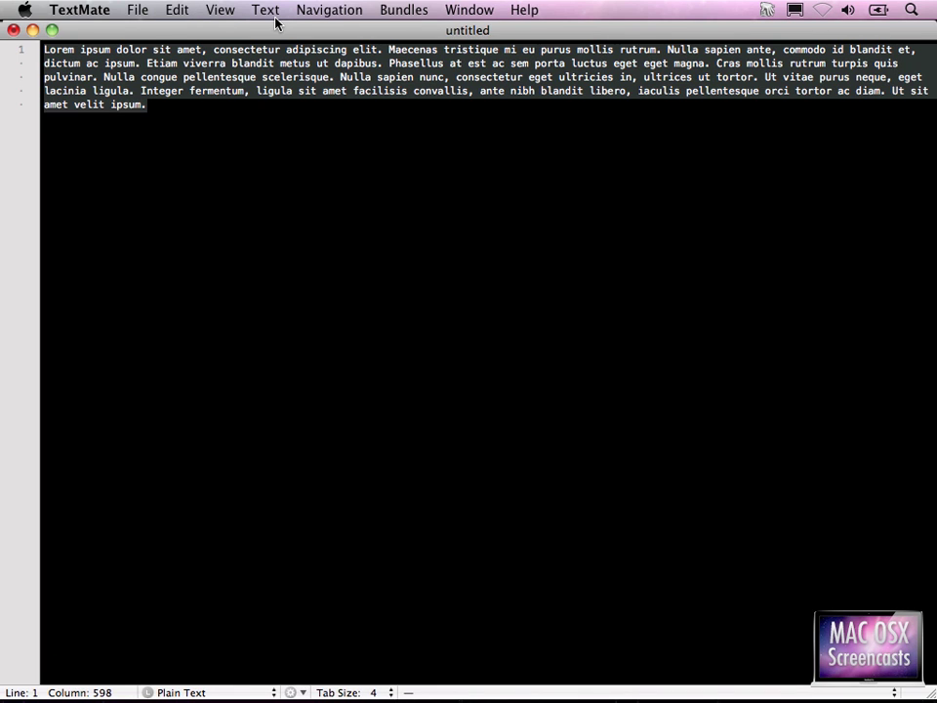
key("Left")
key("Down")
key("Right")
key("Right")
key("Right")
key("Right")
key("Right")
key("Right")
key("Right")
key("Right")
key("Right")
key("Right")
key("Right")
key("Right")
key("Right")
key("Right")
key("Right")
key("Right")
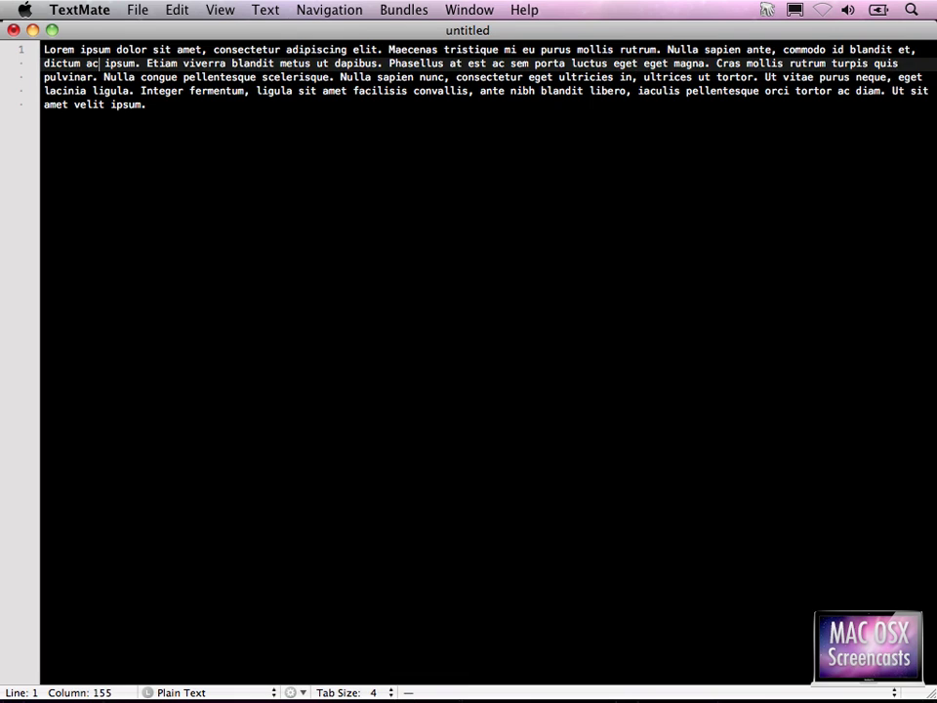
key("shift+Down")
key("shift+Down")
key("shift+Down")
key("BackSpace")
key("BackSpace")
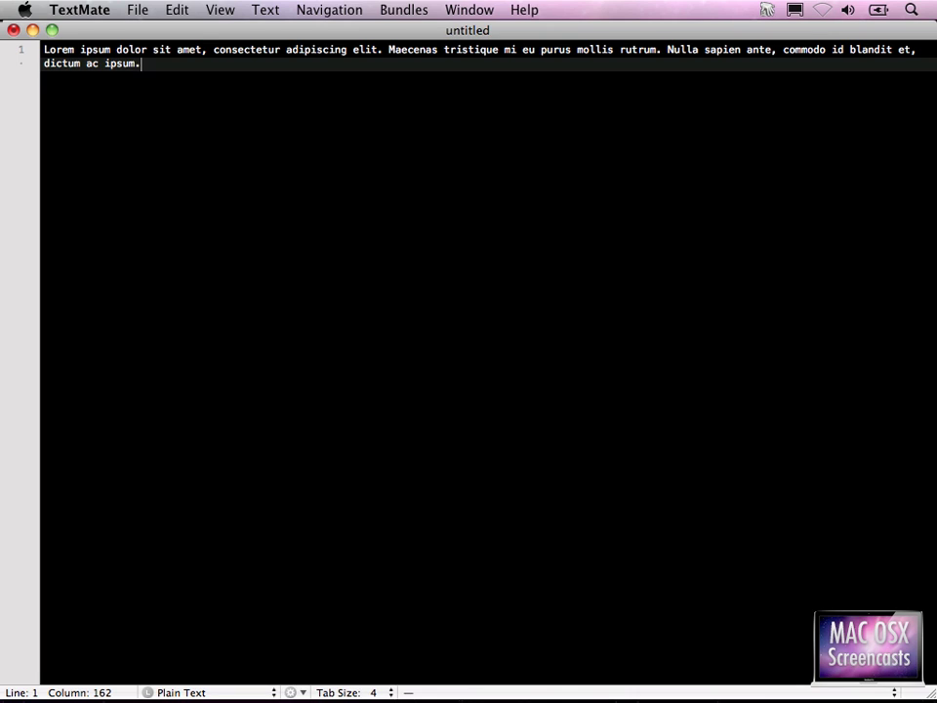
- Send the trimmed text back to the Safari answer box with Option-W, then return to Keyboard Maestro
key("alt+w")
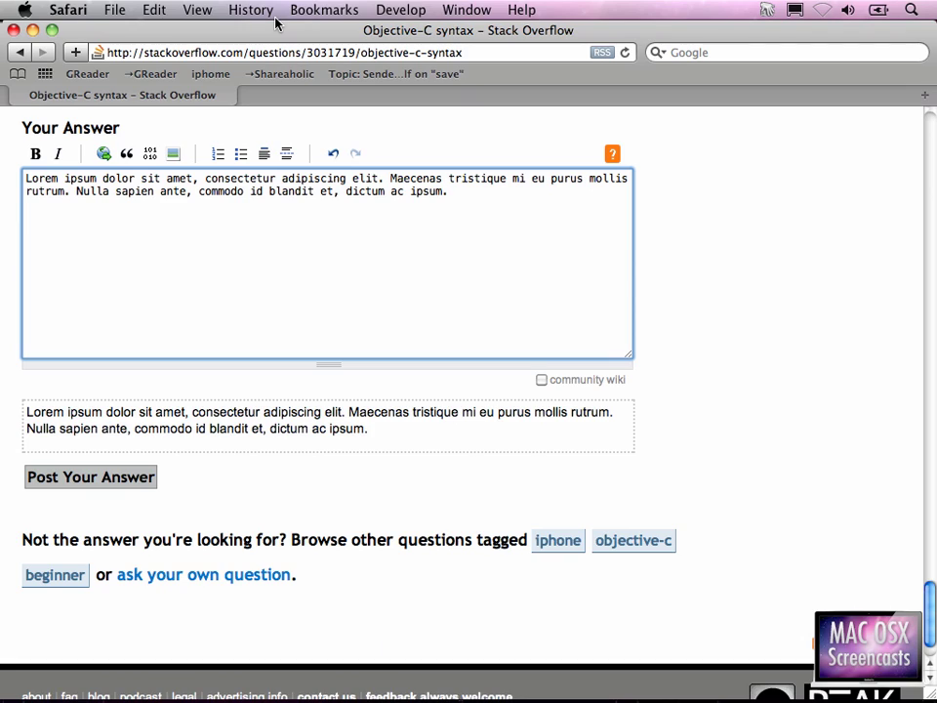
key("super+Tab")
key("super+Tab")
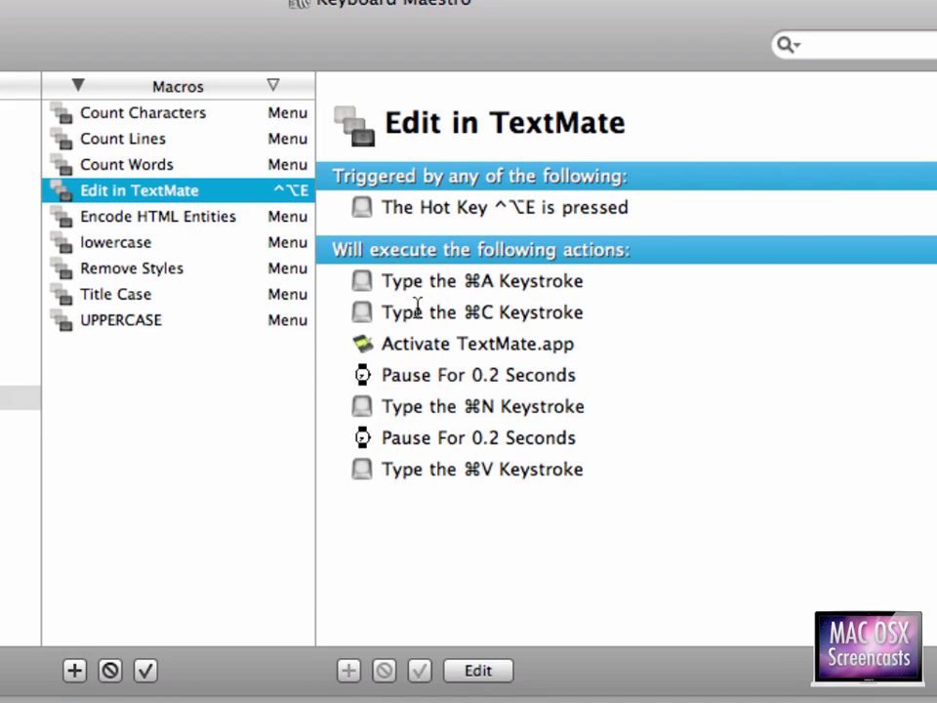
left_click_drag(384, 284, 391, 290)
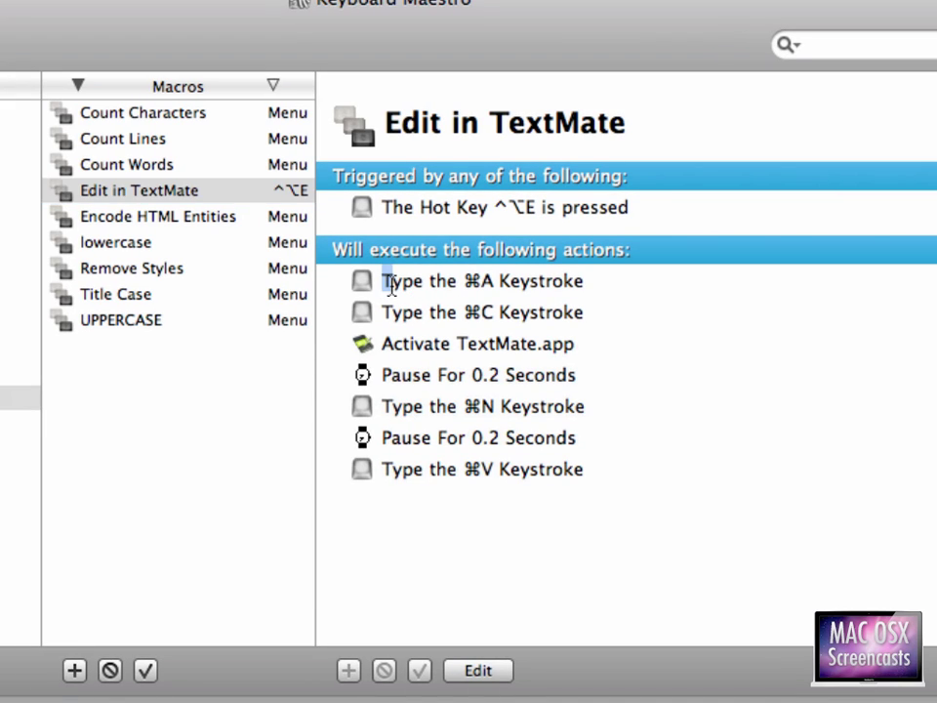
left_click(187, 195)
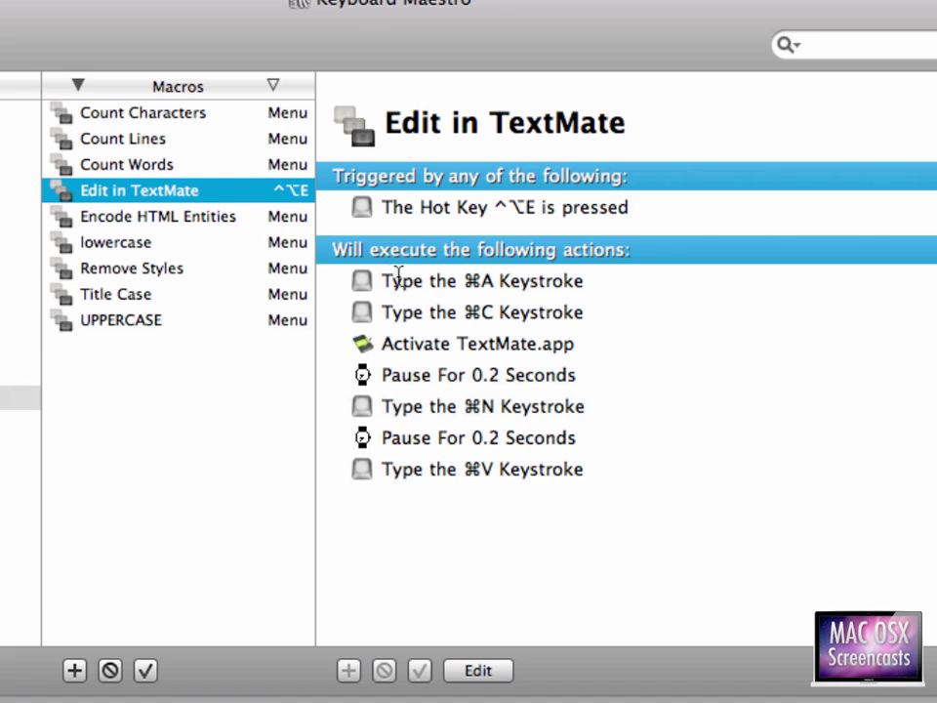
left_click_drag(383, 280, 586, 274)
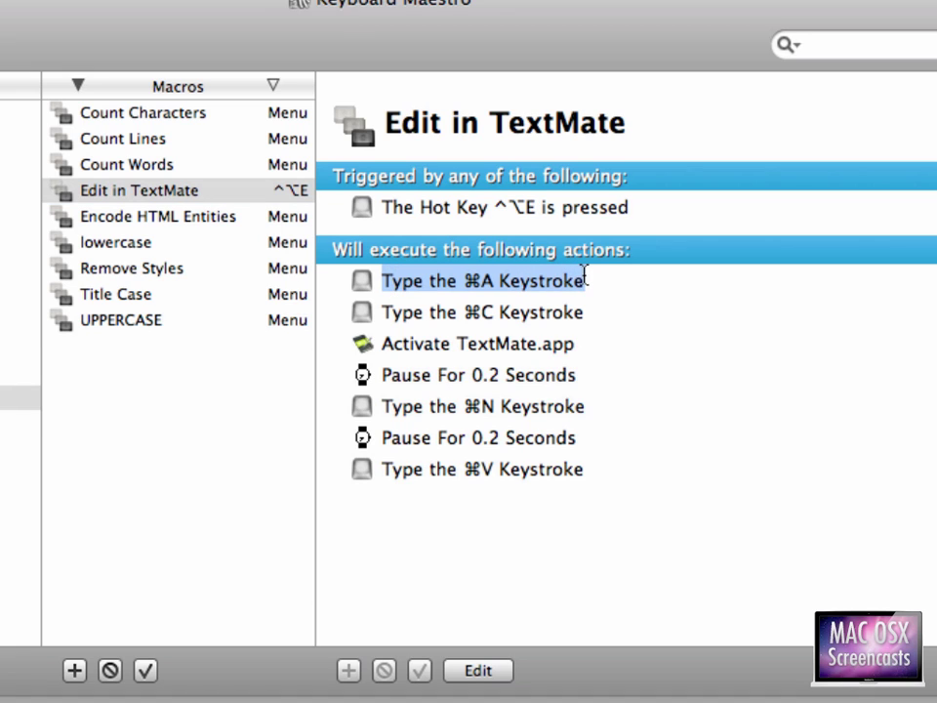
left_click_drag(480, 282, 494, 282)
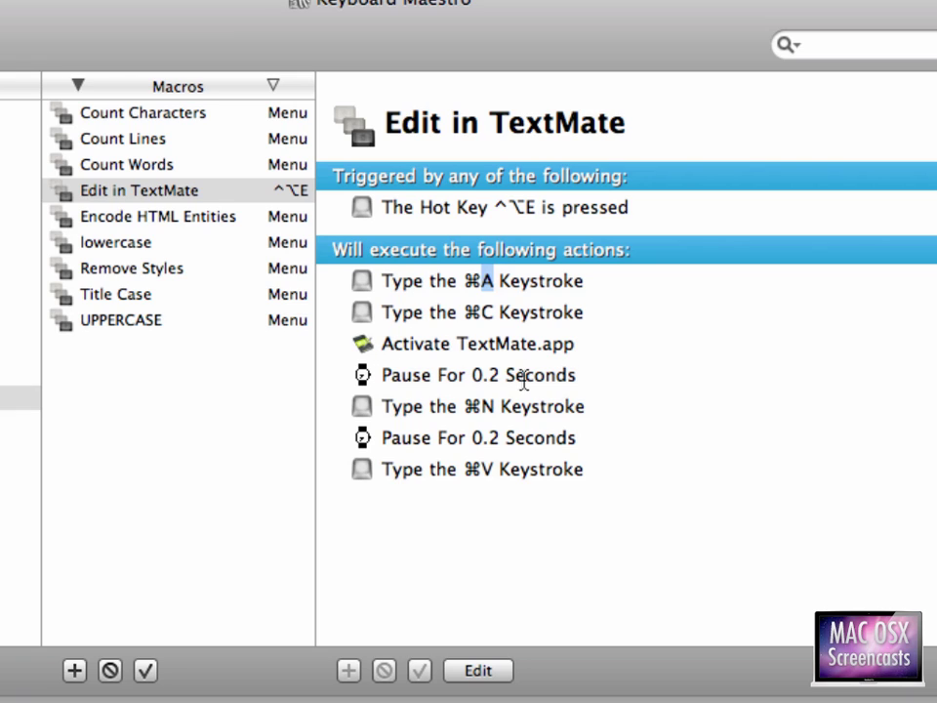
left_click_drag(464, 406, 495, 469)
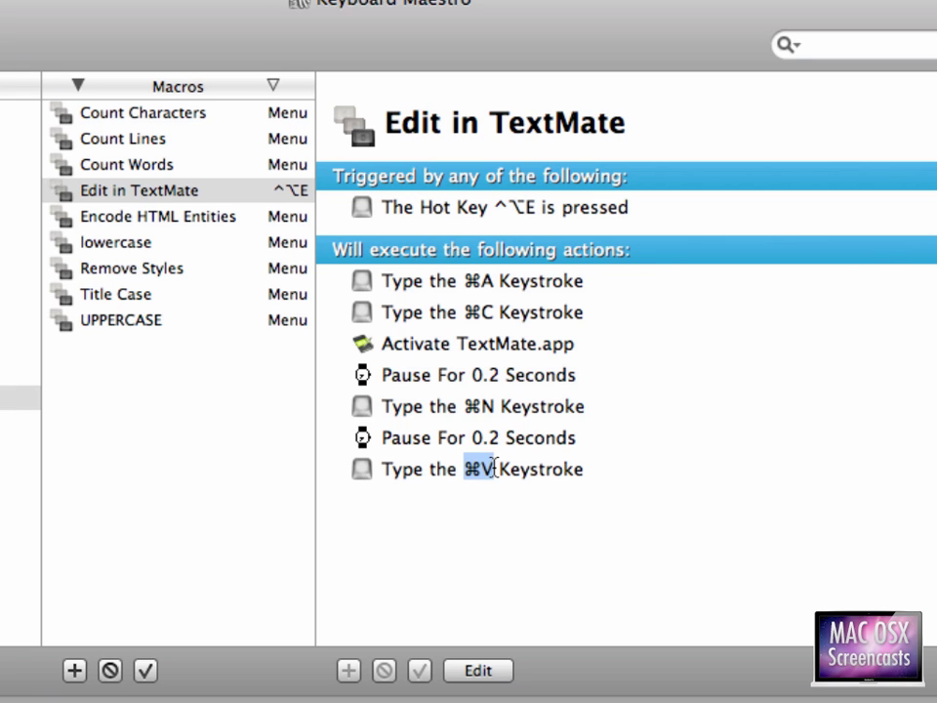
- Show the TextMate group's application settings and the Edit in TextMate macro's hot-key trigger
left_click(49, 431)
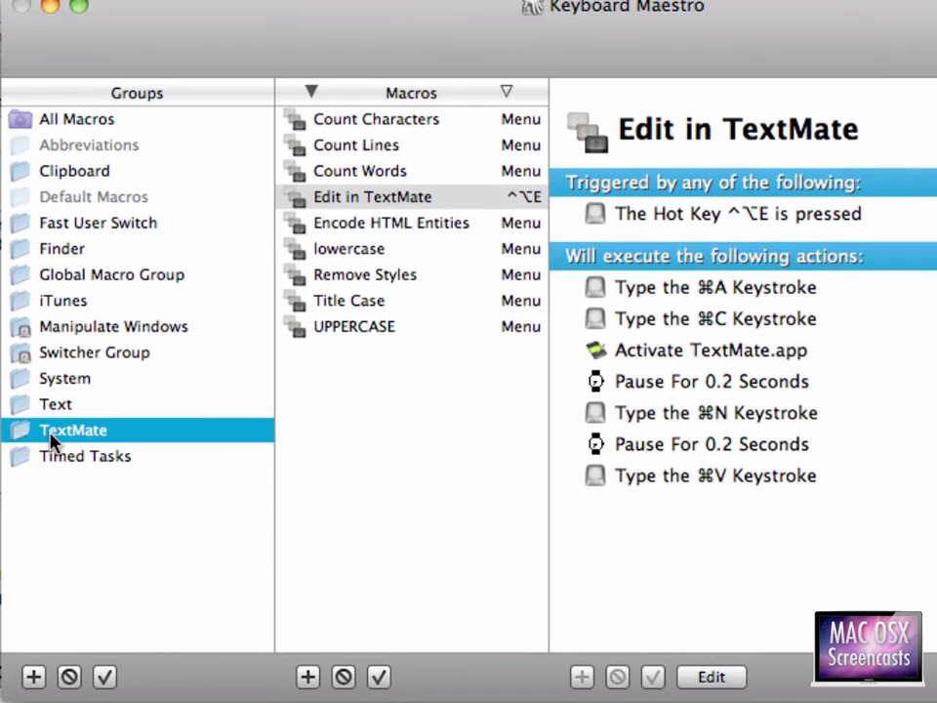
left_click(341, 123)
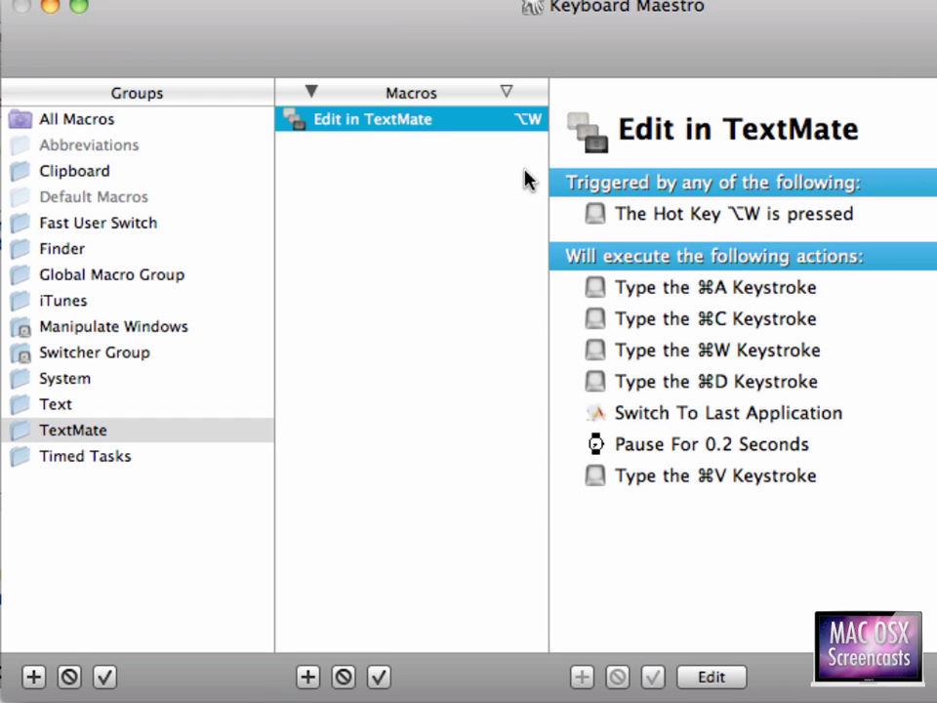
left_click(172, 428)
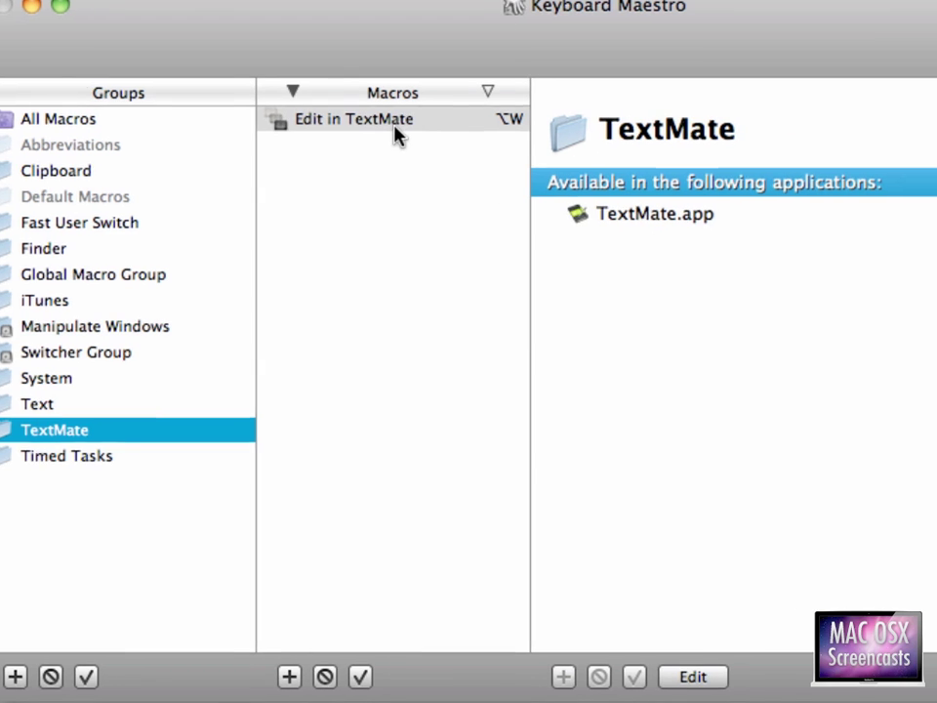
left_click(392, 124)
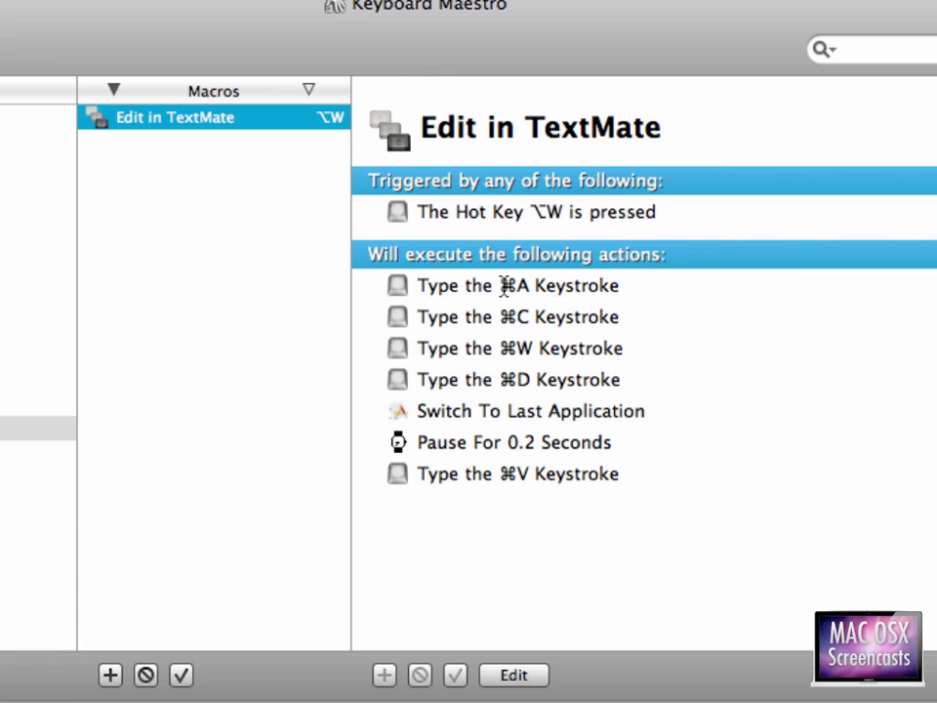
- Walk through its select-all, copy and close-window keystrokes and the switch-to-last-application step
left_click(505, 285)
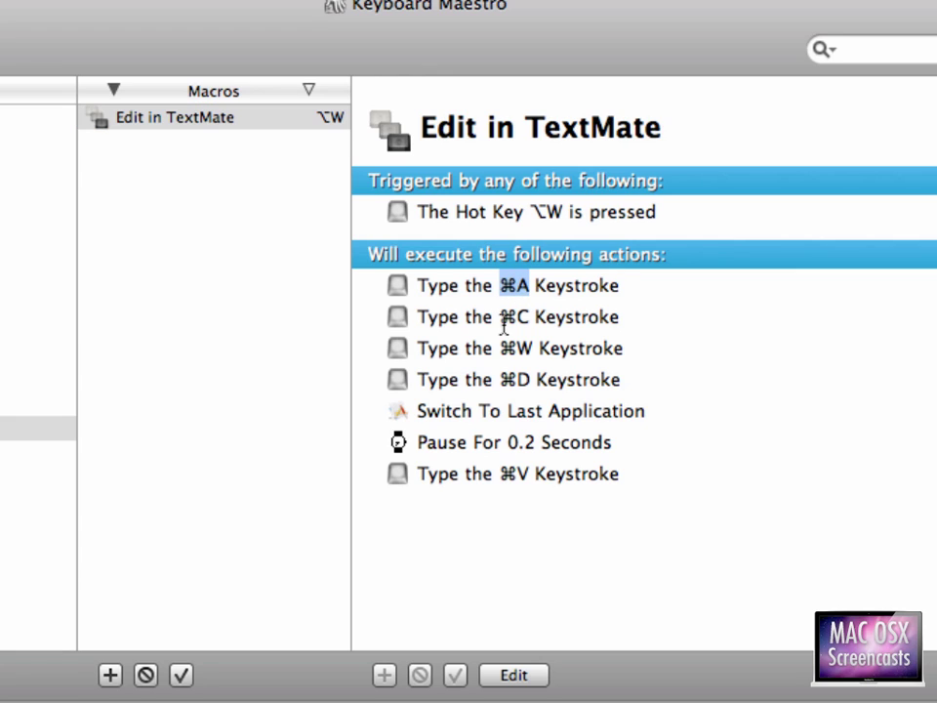
left_click(499, 319)
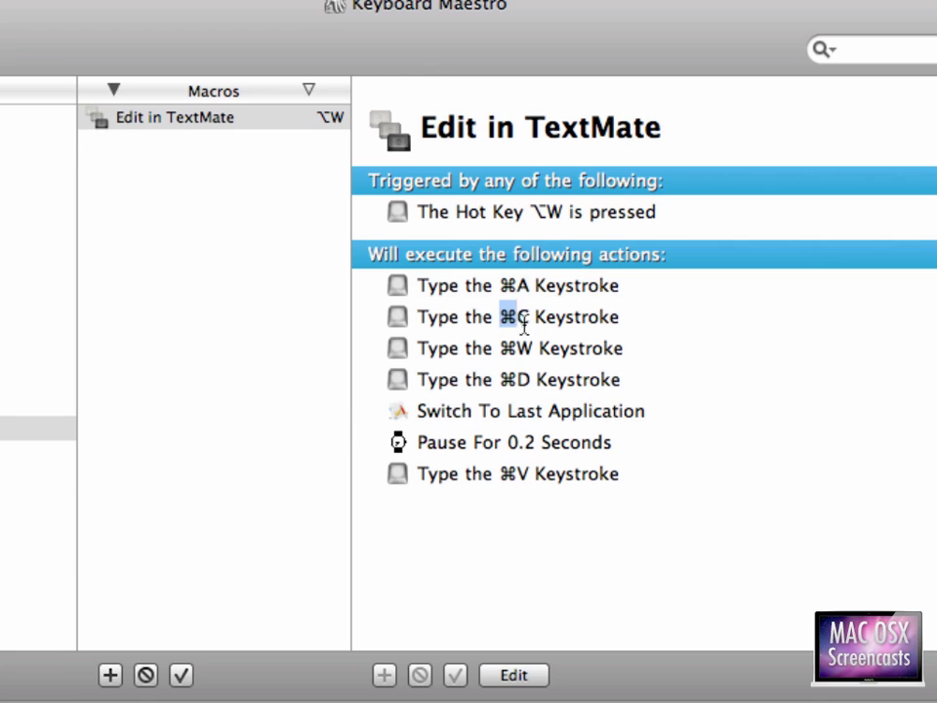
left_click(502, 349)
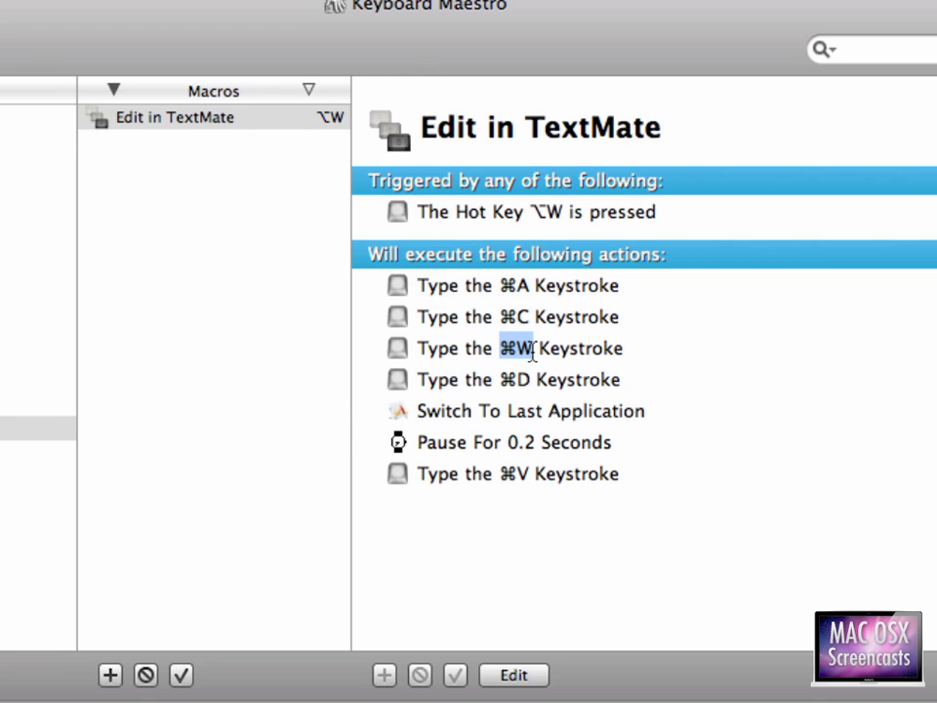
left_click(502, 379)
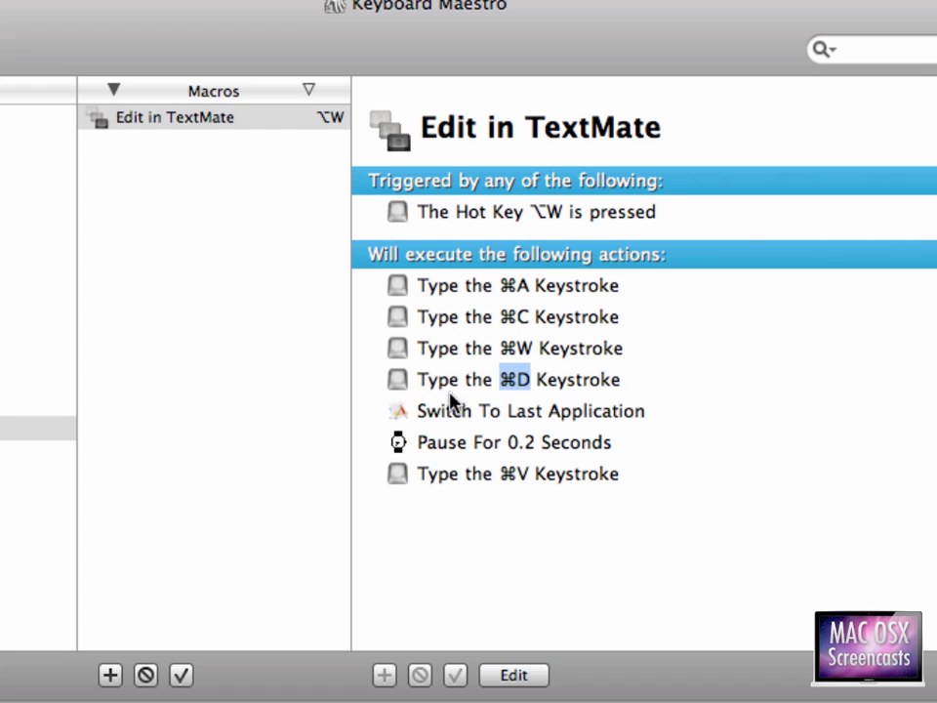
left_click_drag(419, 411, 646, 422)
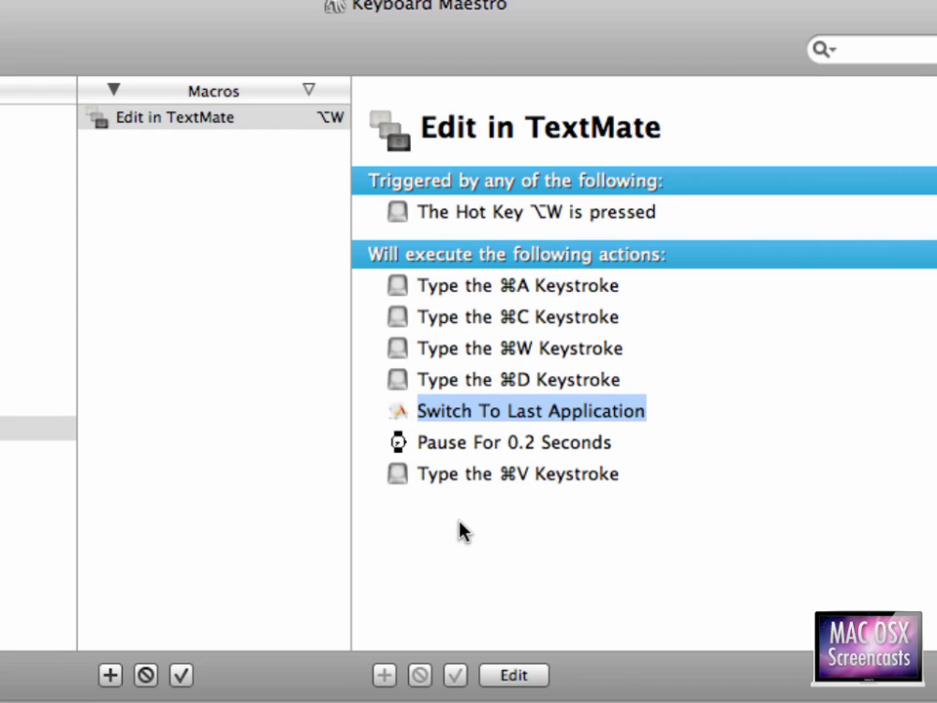
left_click(490, 674)
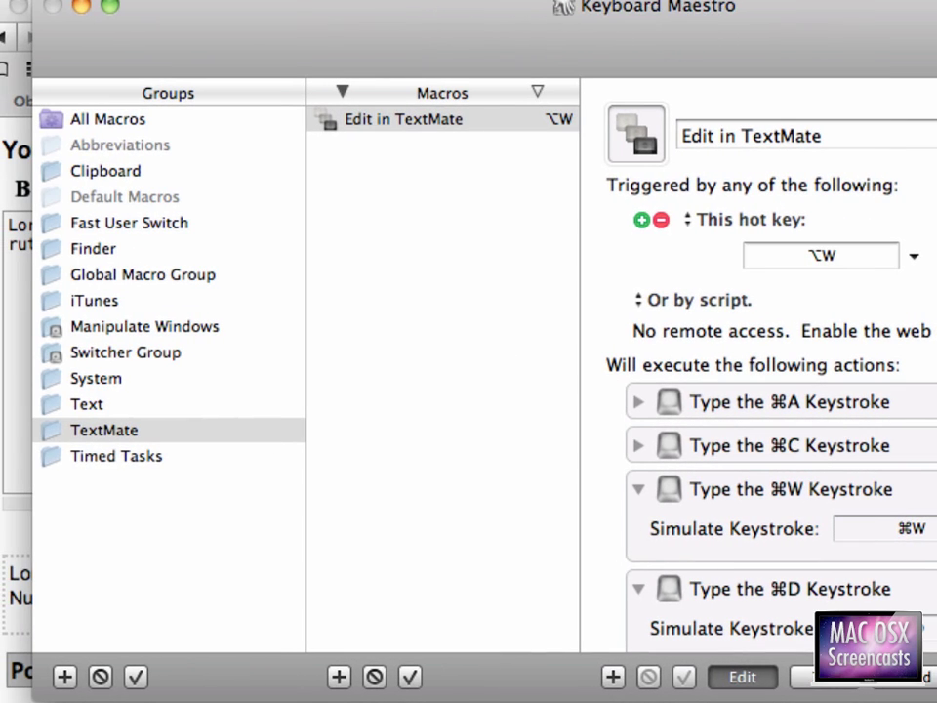
left_click(429, 675)
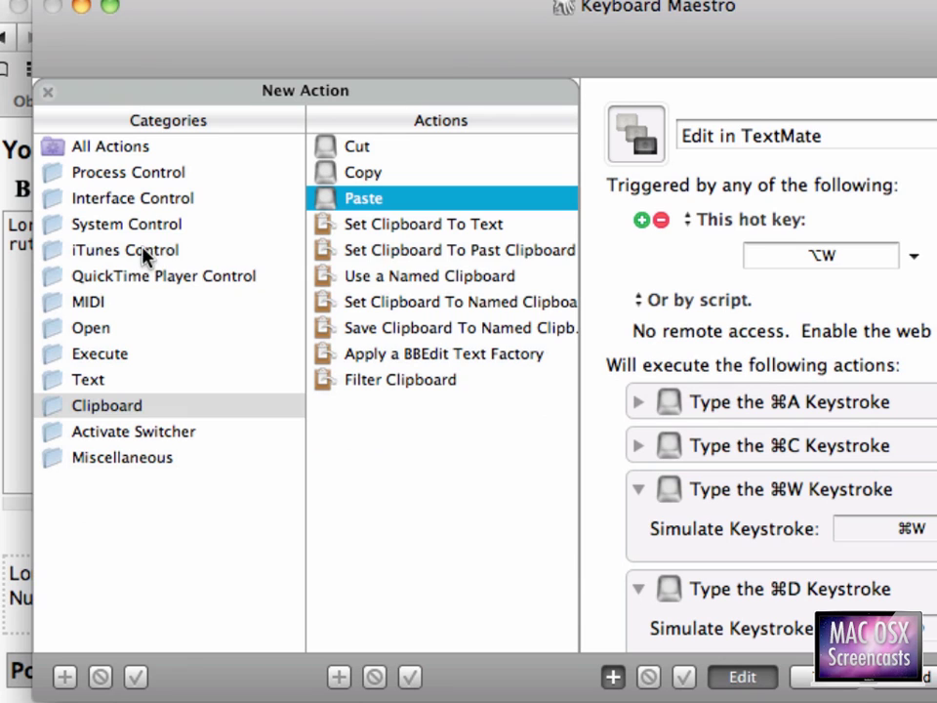
left_click(131, 199)
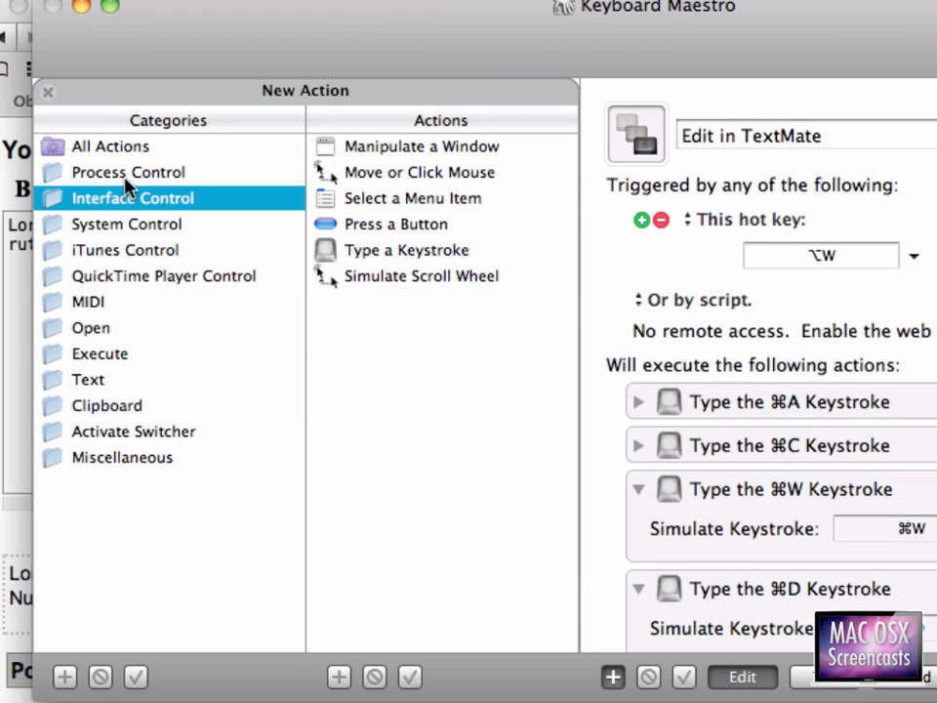
left_click(126, 175)
left_click(363, 149)
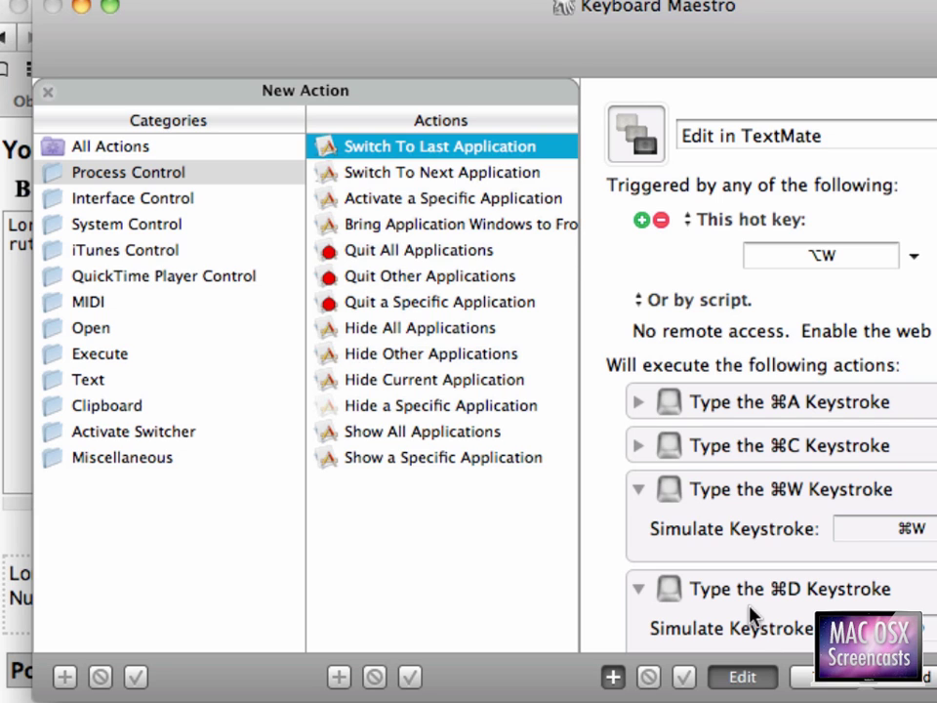
left_click(743, 676)
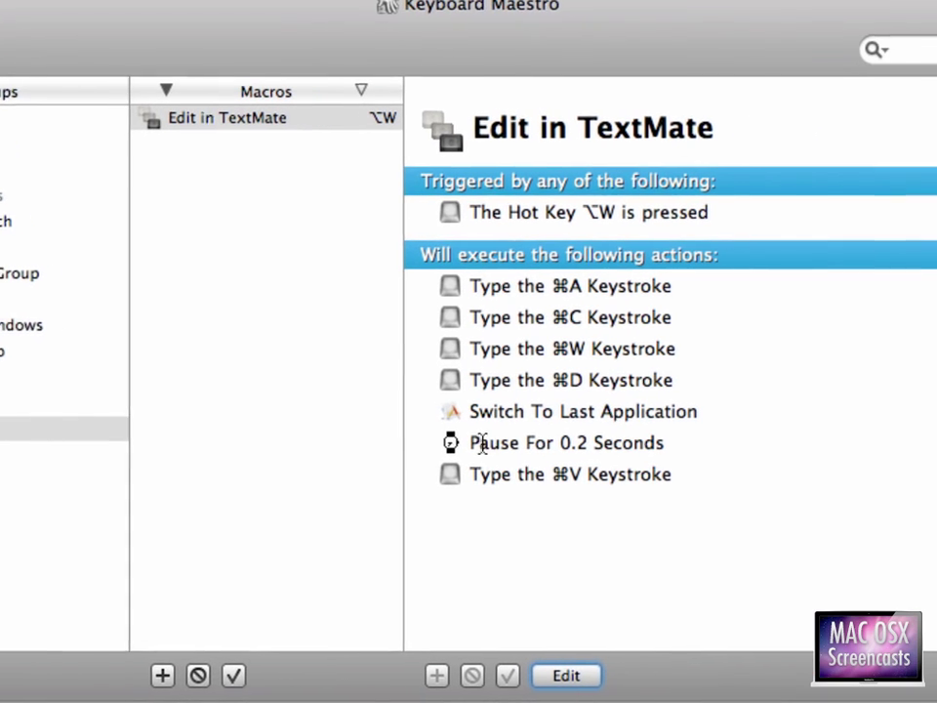
left_click_drag(707, 442, 719, 446)
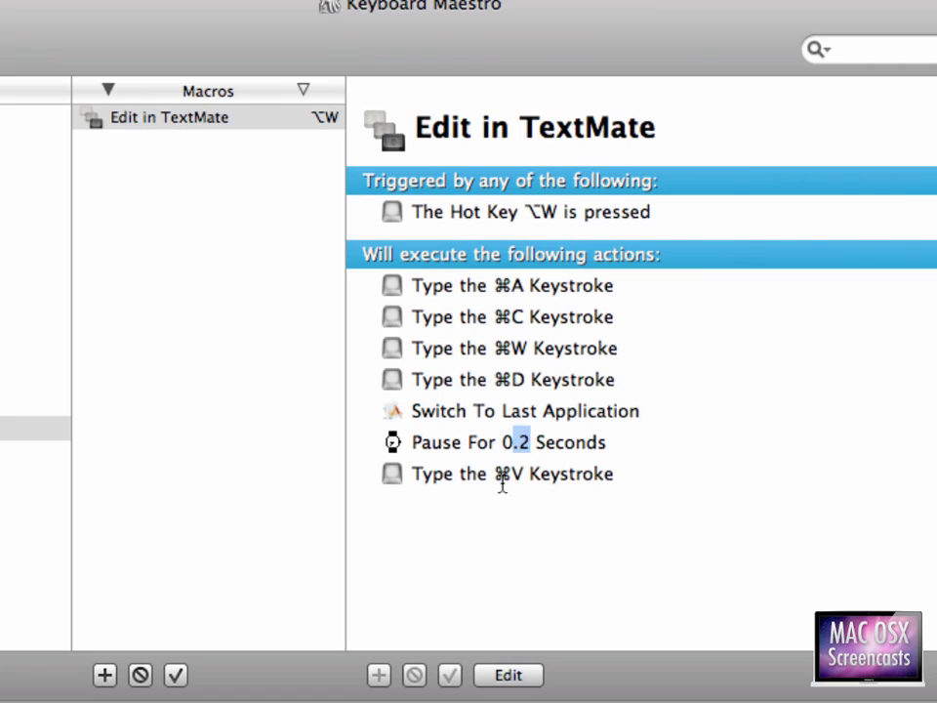
left_click_drag(495, 475, 528, 473)
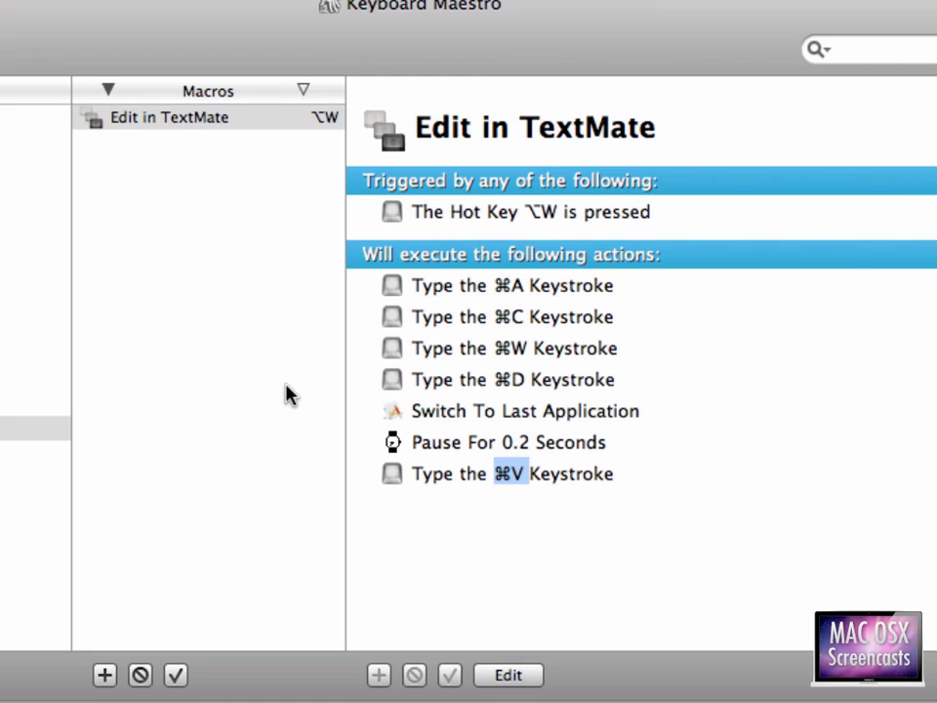
left_click(420, 387)
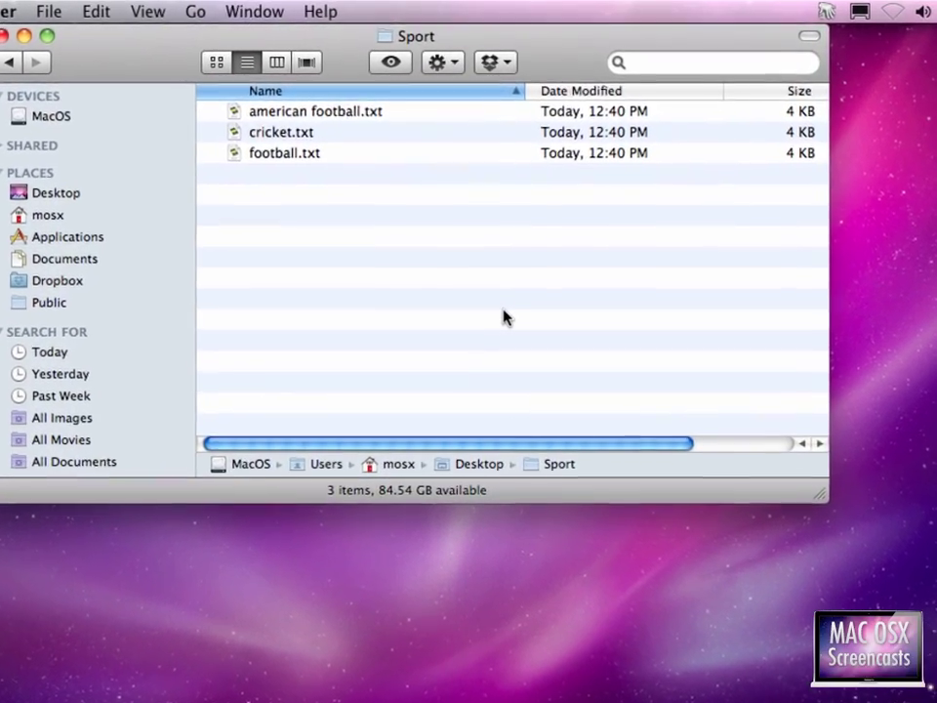
- Select the Sport files matching the glob foot*, then clear the selection
key("ctrl+s")
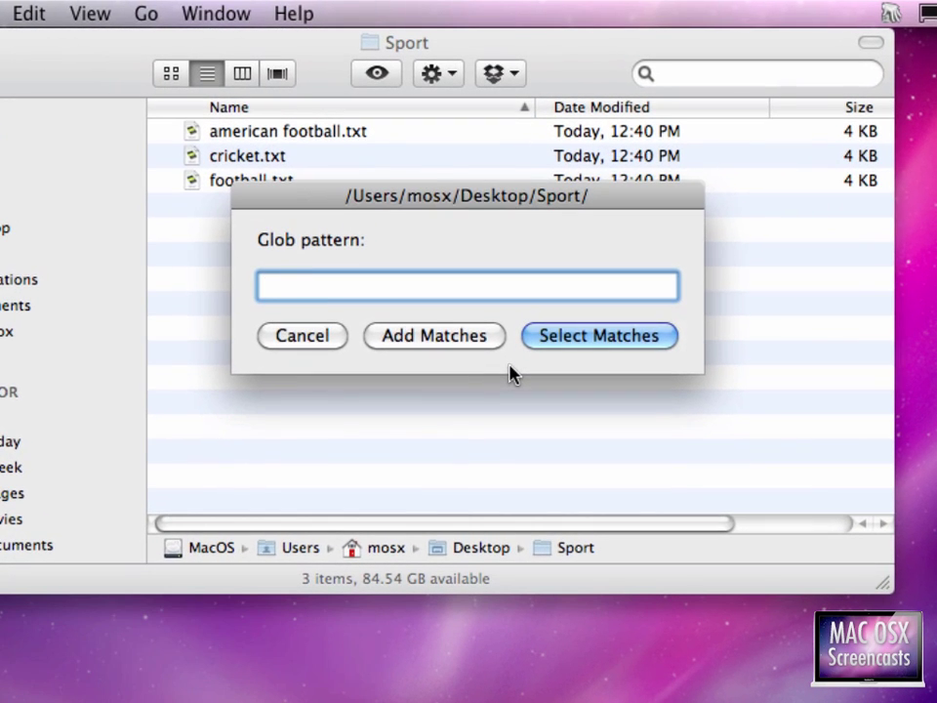
type("foot*")
key("Return")
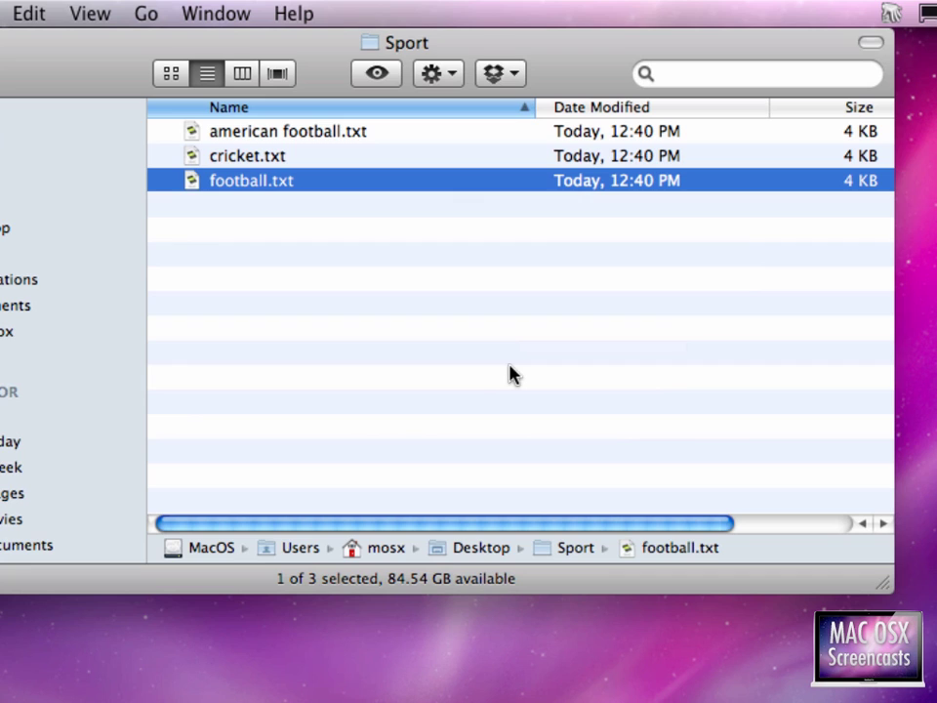
left_click(292, 272)
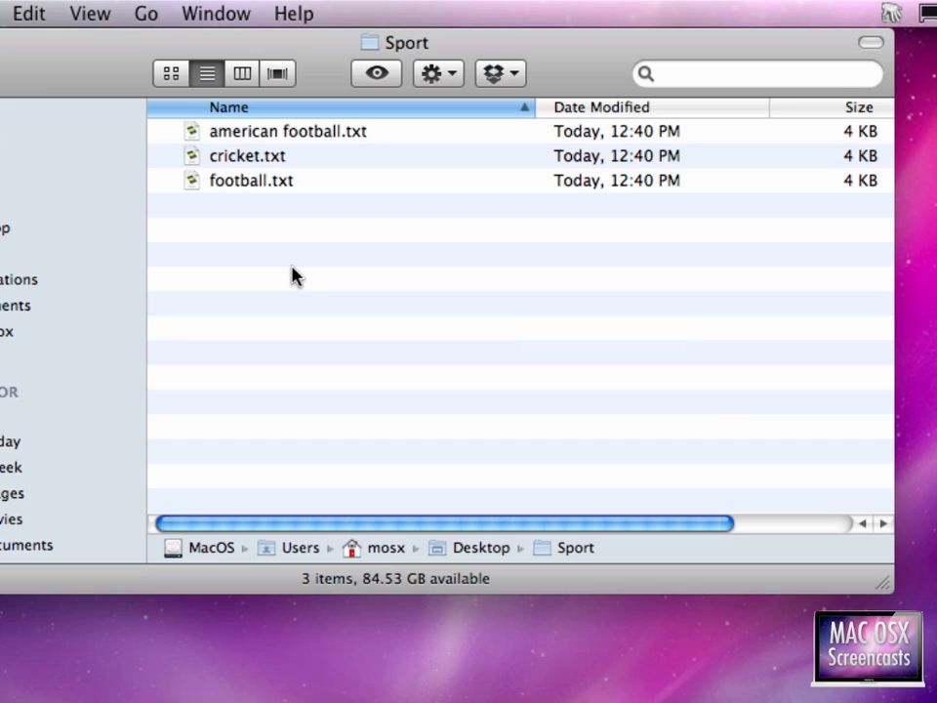
- Select every file matching *foot*, then clear the selection
key("super+shift+g")
type("*foo")
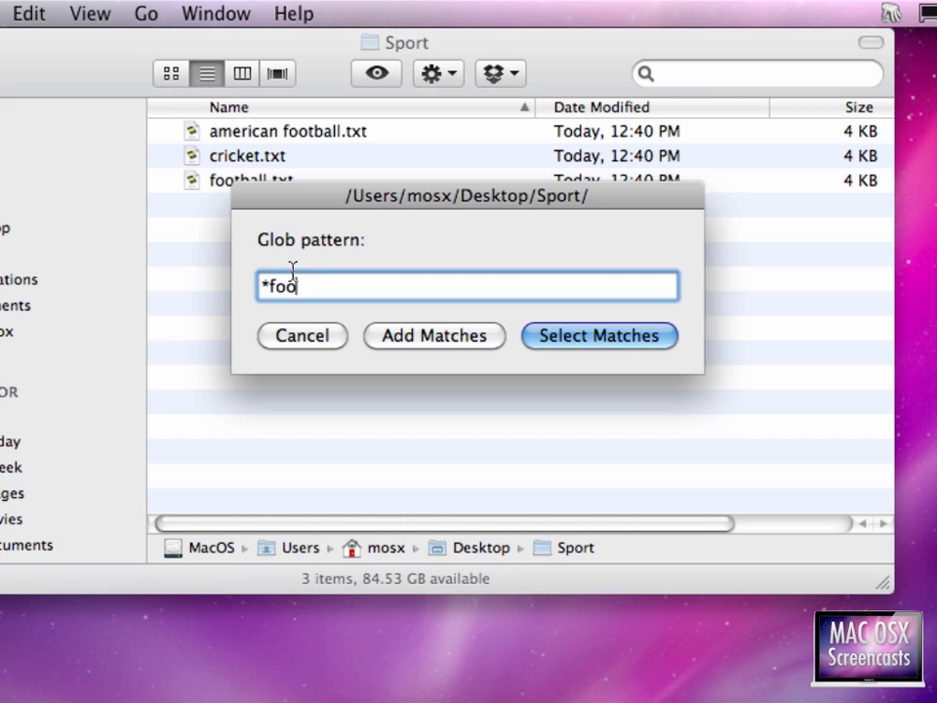
type("t*")
key("Return")
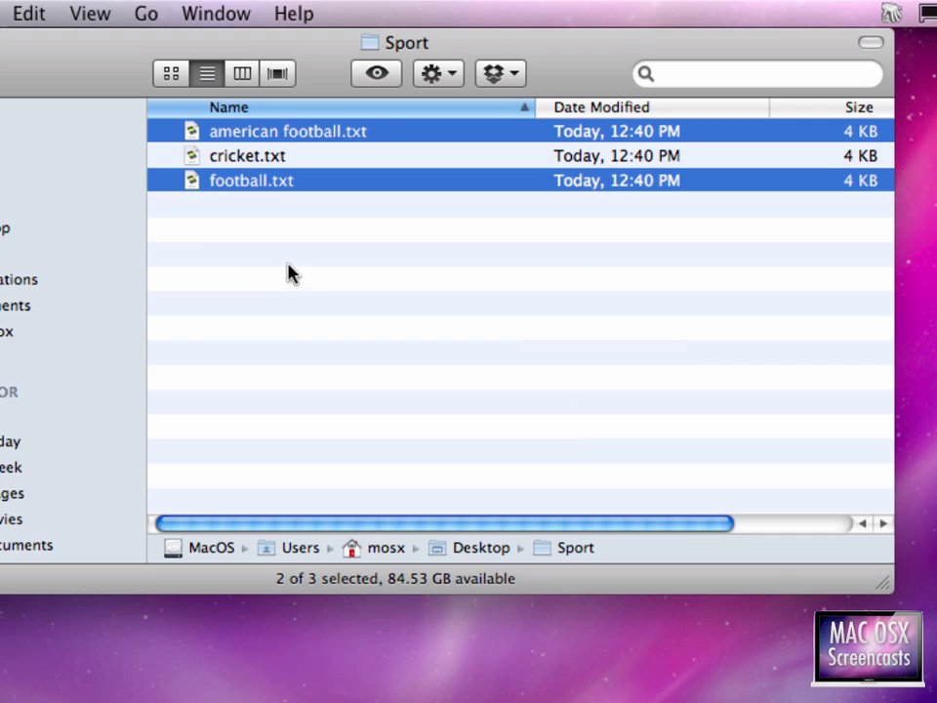
left_click(278, 270)
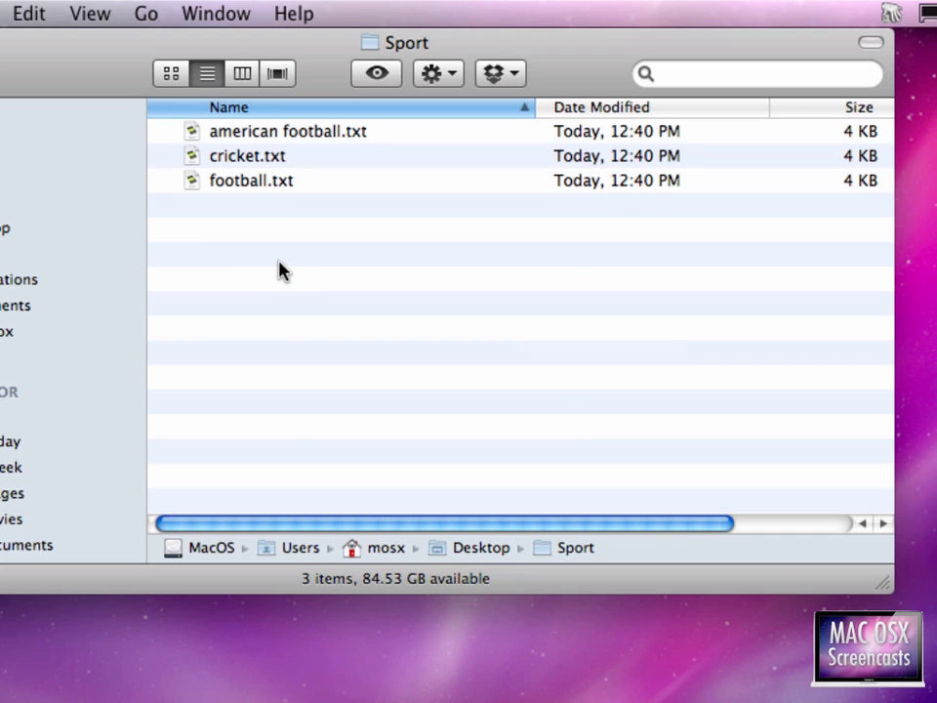
- Select only cricket.txt using the glob pattern crick*
key("super+shift+g")
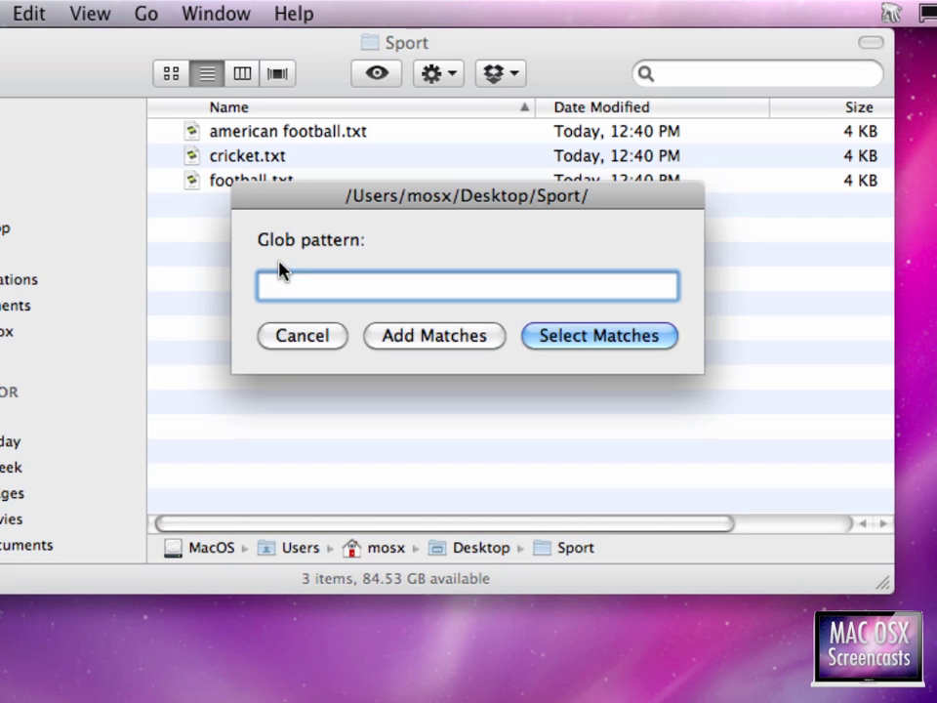
type("crick*")
key("Return")
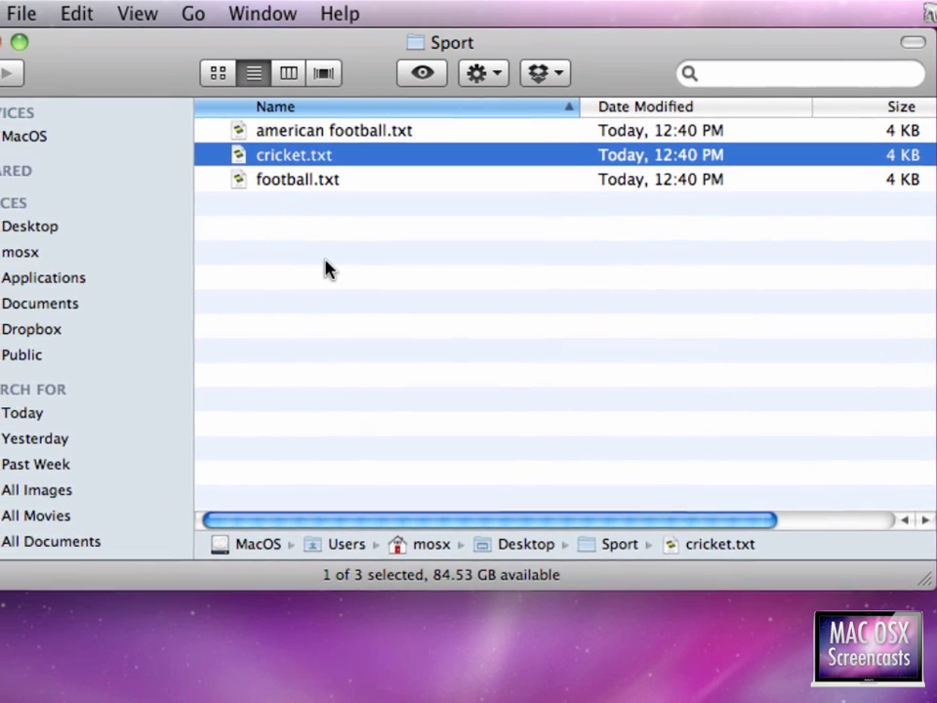
key("super+Tab")
key("super+Tab")
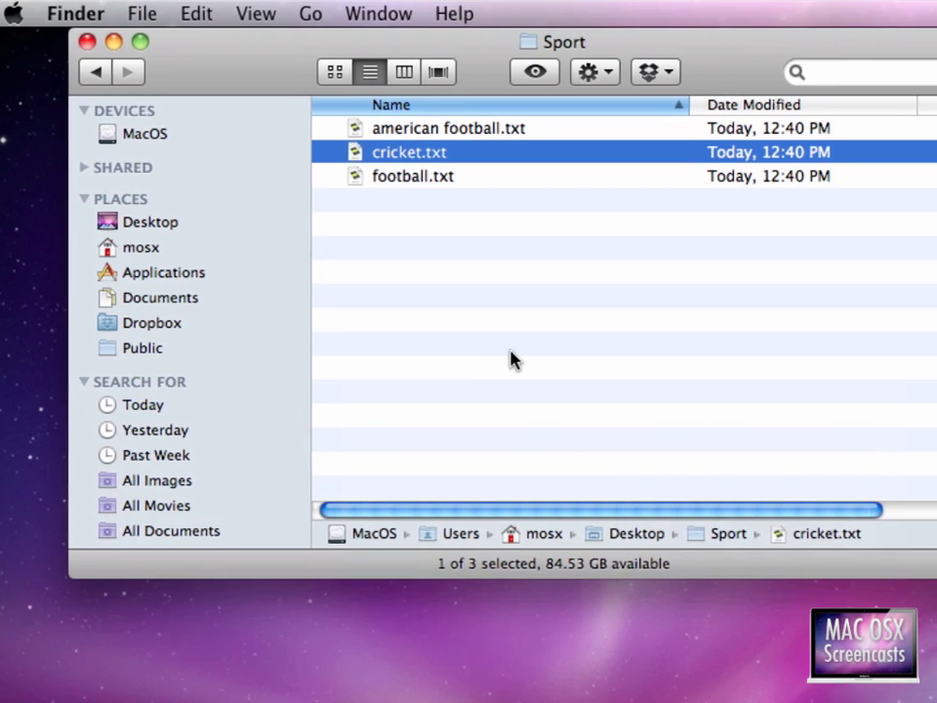
- In the Keyboard Maestro editor, inspect the Finder group's Select Files macro and its script name
key("super+Tab")
key("Escape")
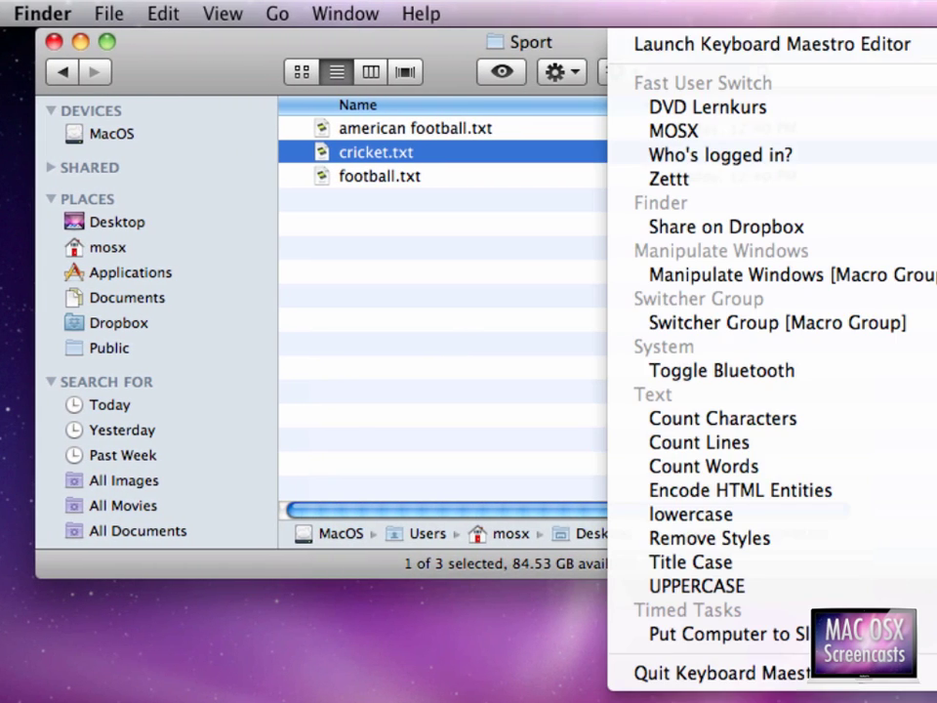
key("ctrl+alt+super+k")
left_click(771, 44)
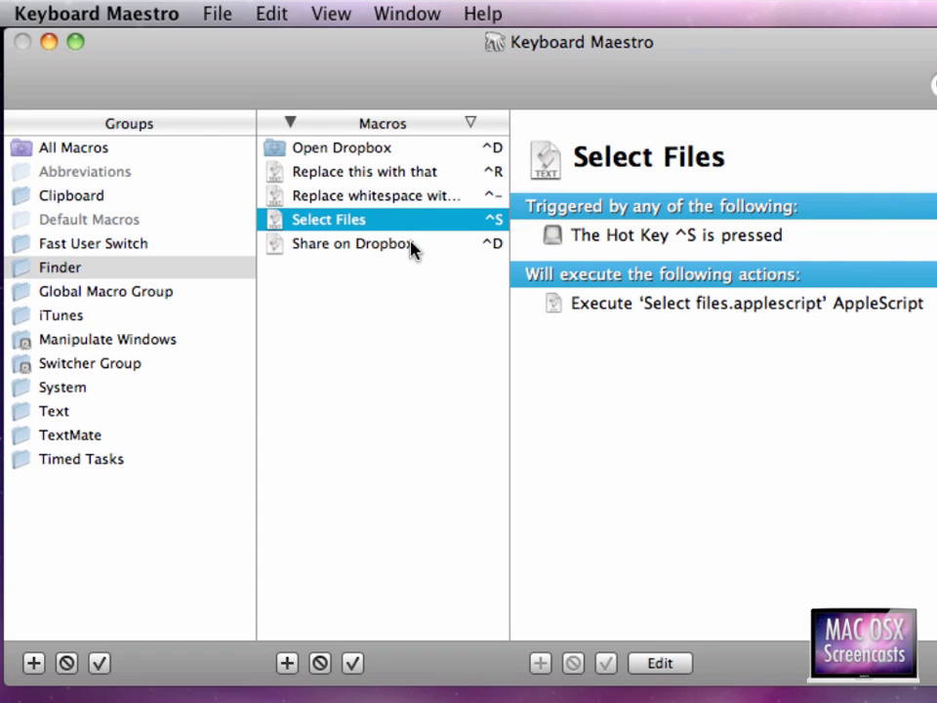
left_click(70, 267)
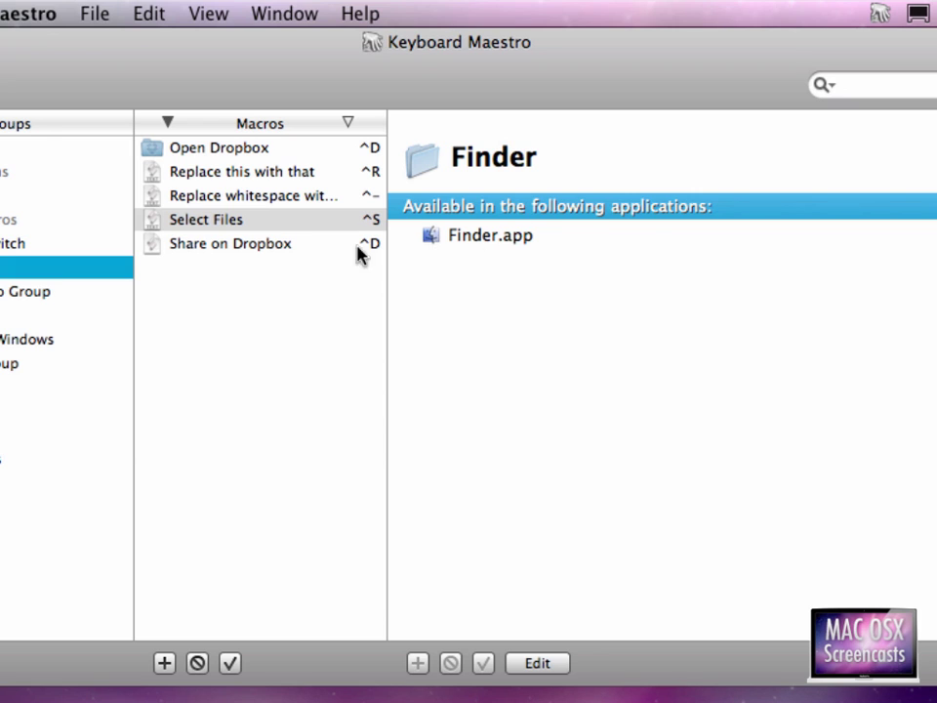
left_click(264, 221)
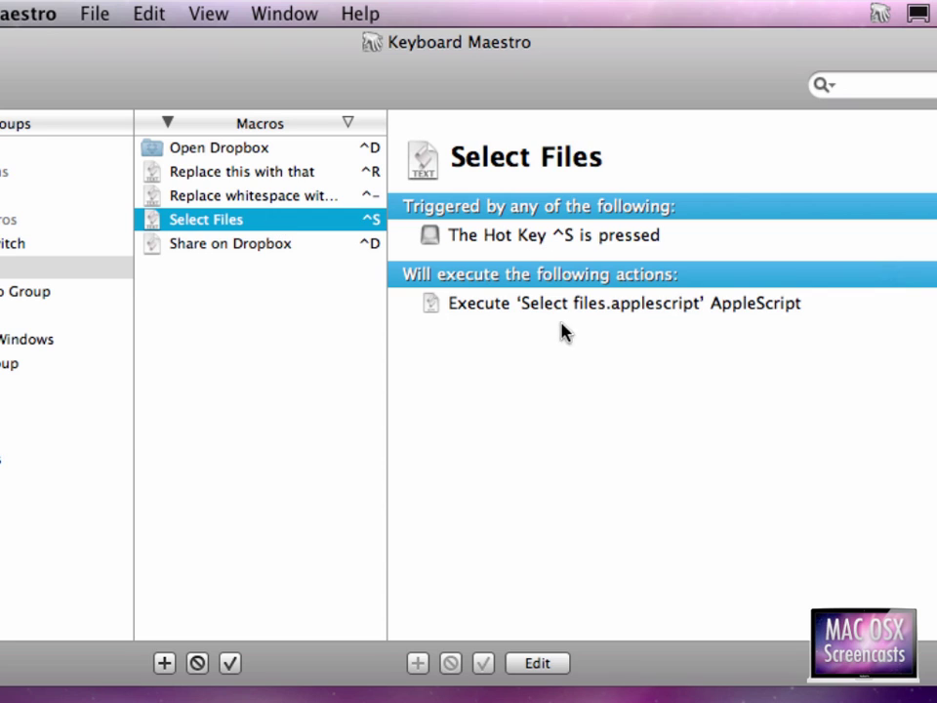
left_click_drag(516, 305, 733, 306)
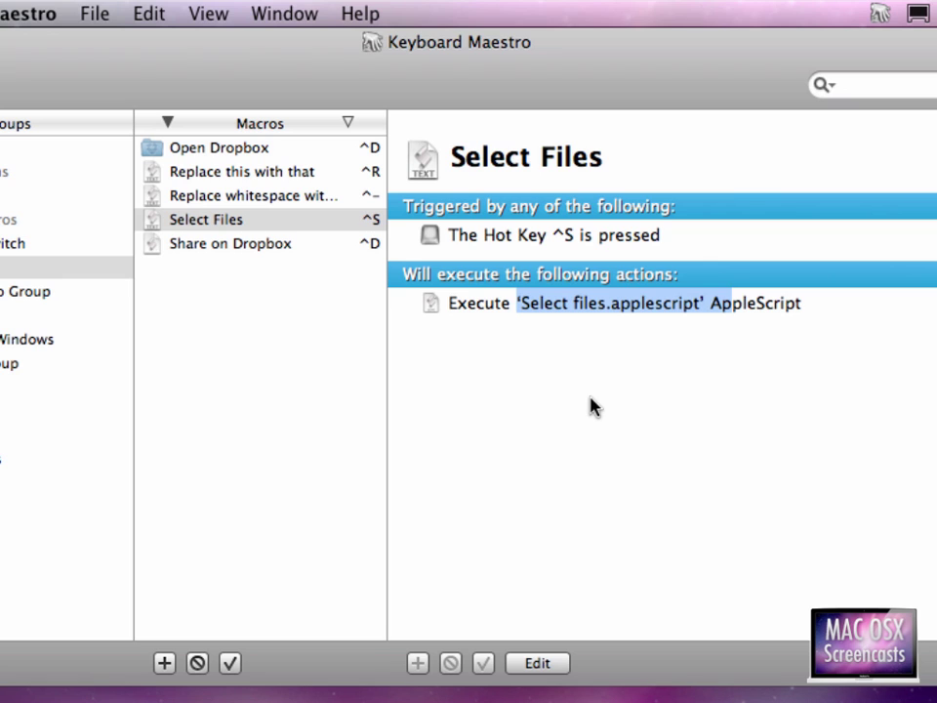
- Trigger Select Files with ^S to show the glob prompt, cancel it, and return to Finder
key("ctrl+s")
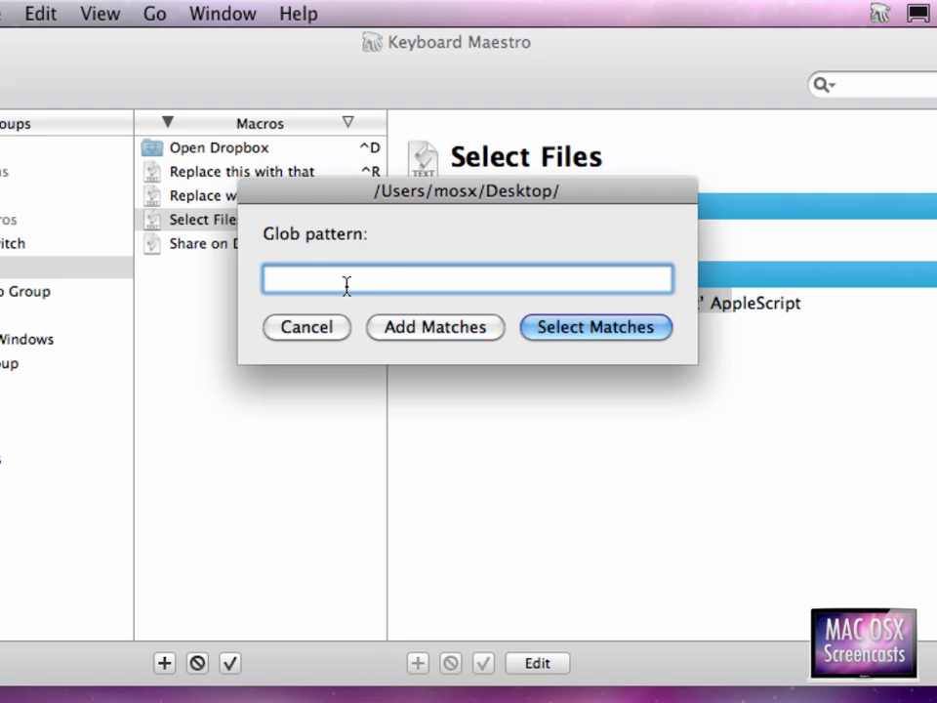
left_click(326, 337)
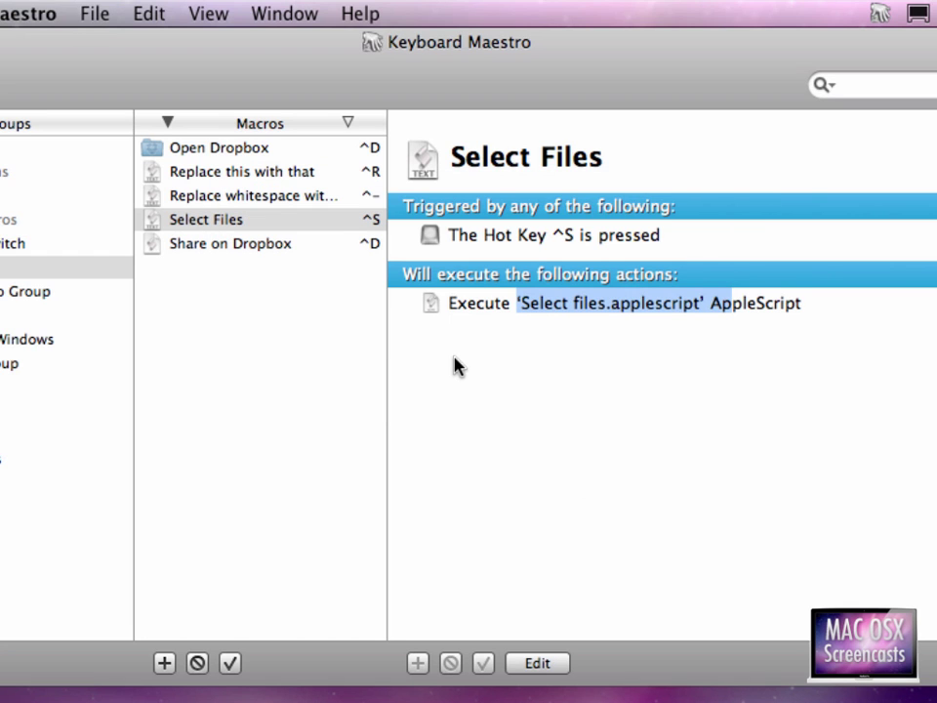
left_click(502, 308)
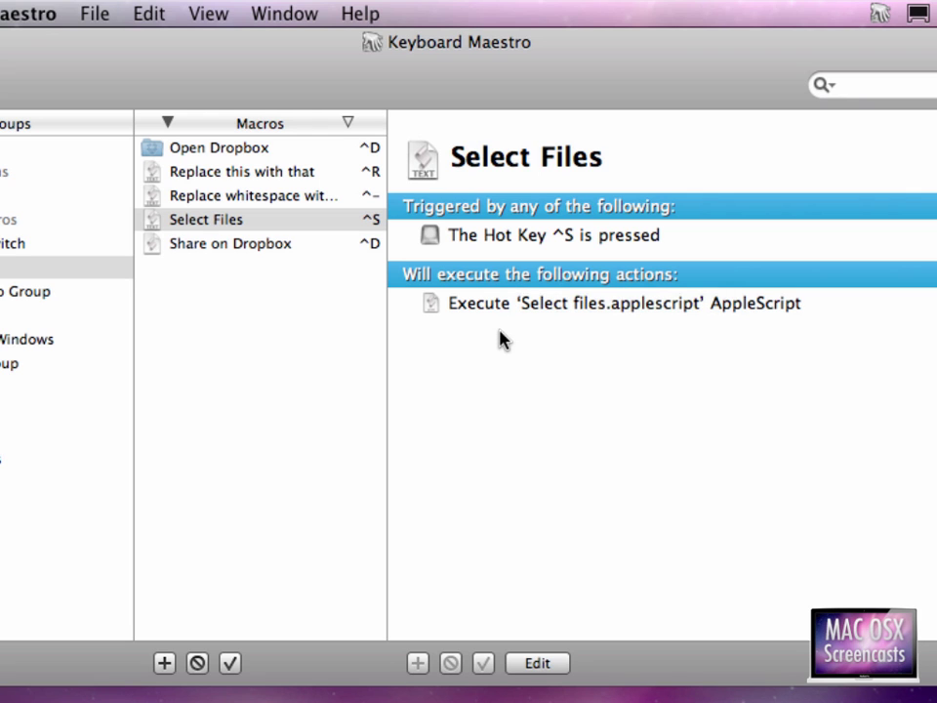
key("super+Tab")
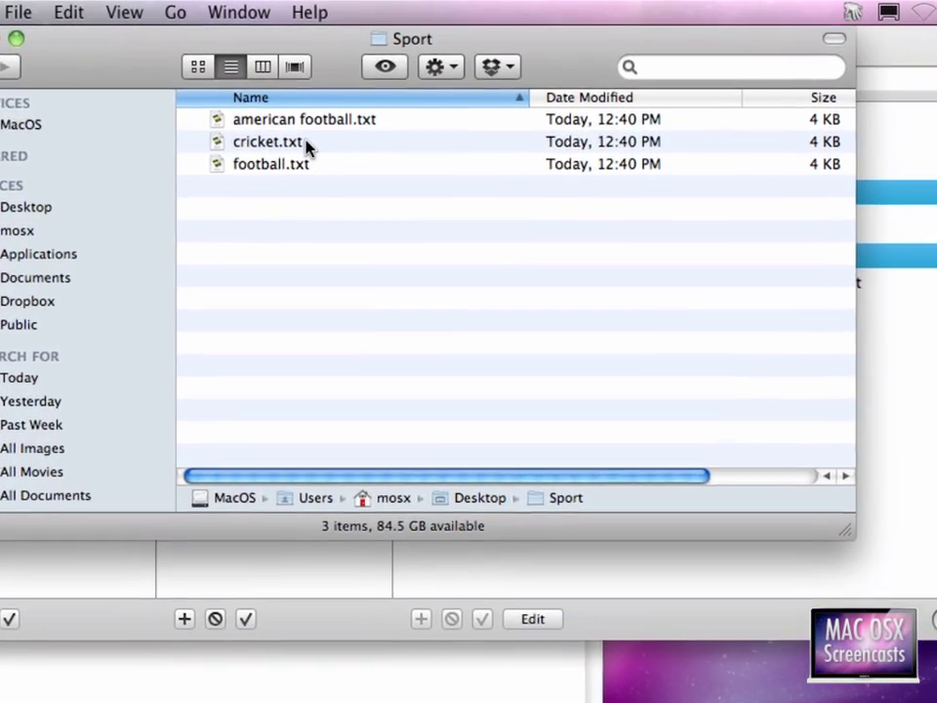
- Run the ^R macro on football.txt replacing o with _, renaming it f__tball.txt
left_click(330, 127)
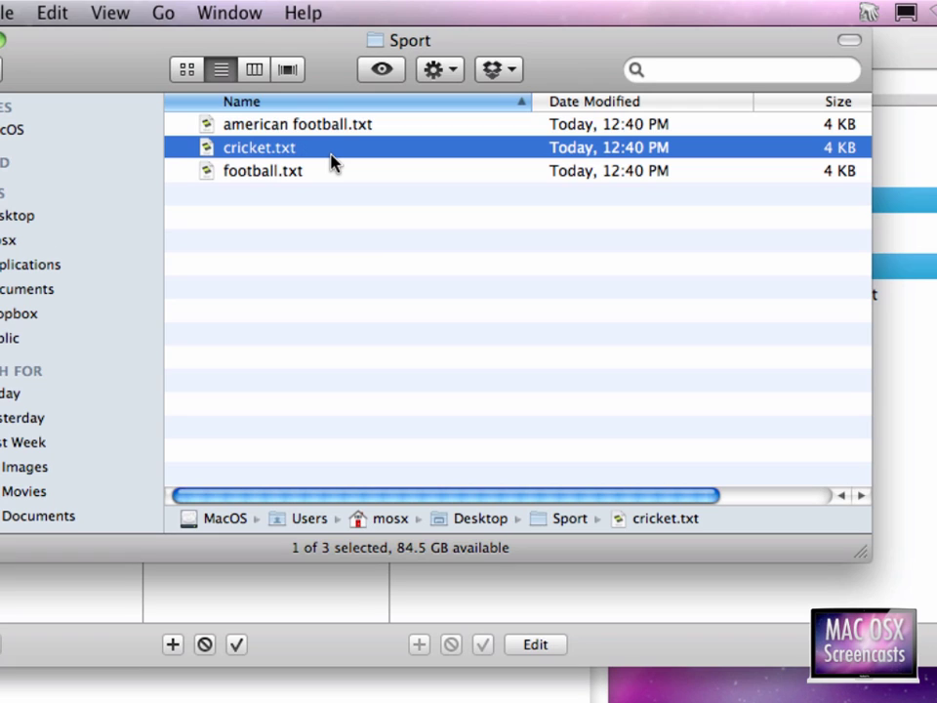
left_click(333, 172)
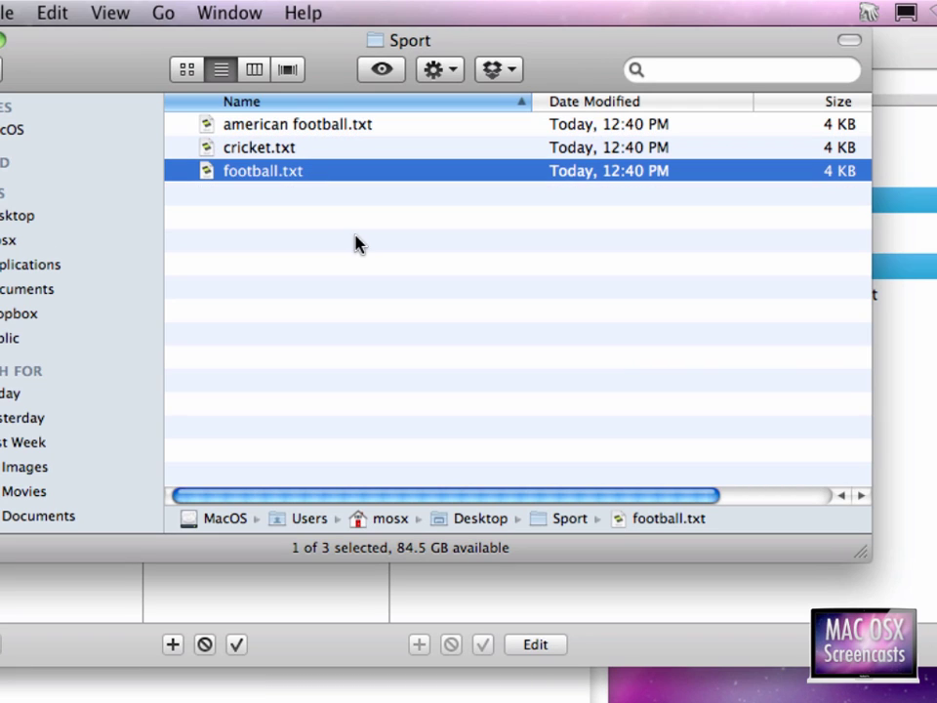
key("ctrl+r")
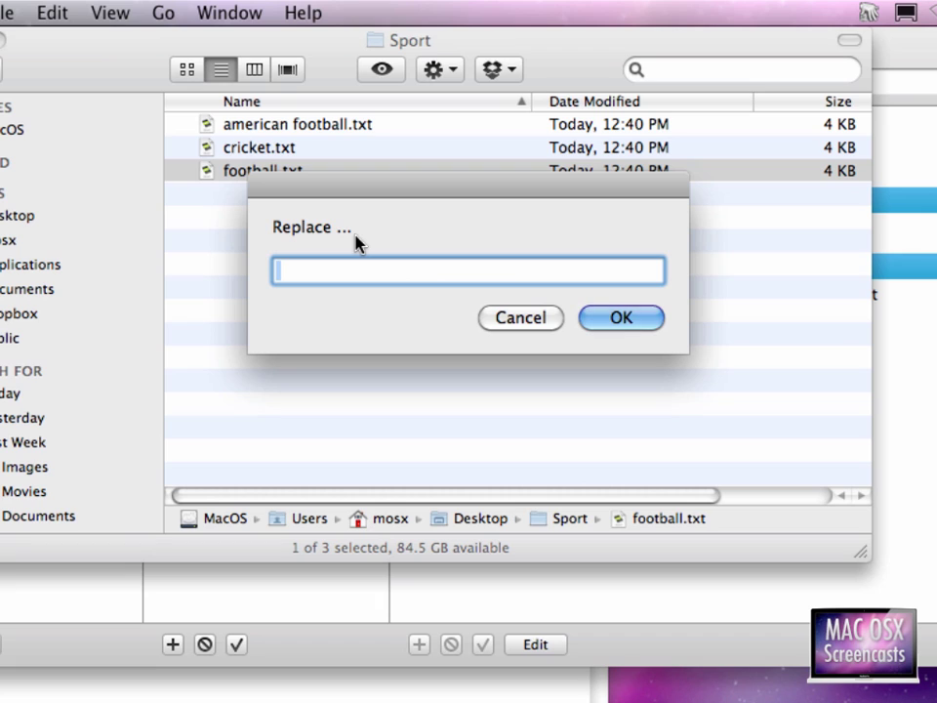
type("o")
key("BackSpace")
type("_")
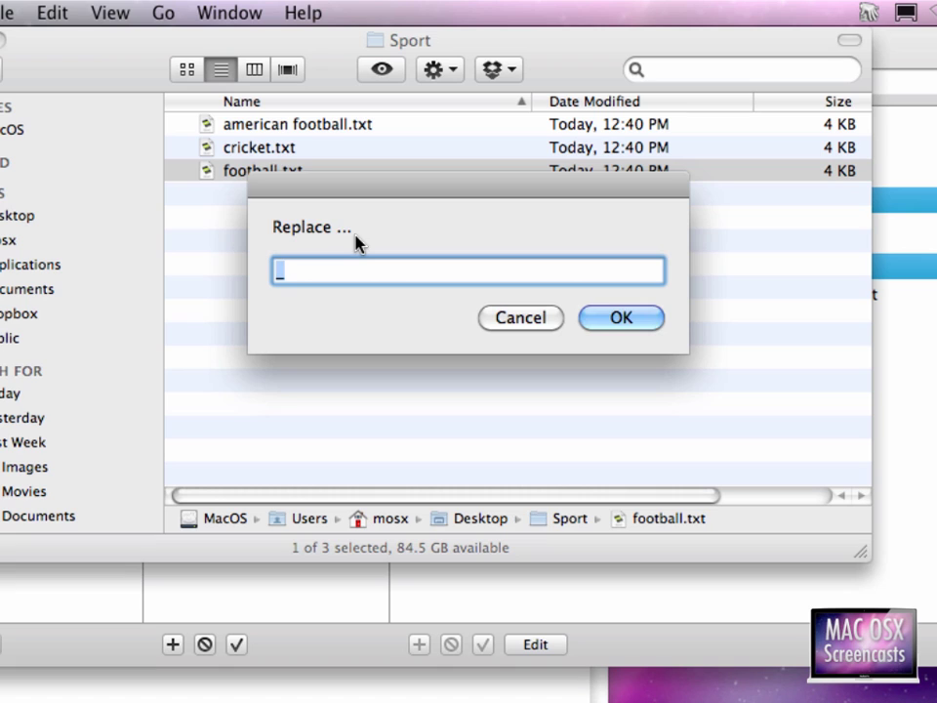
key("Return")
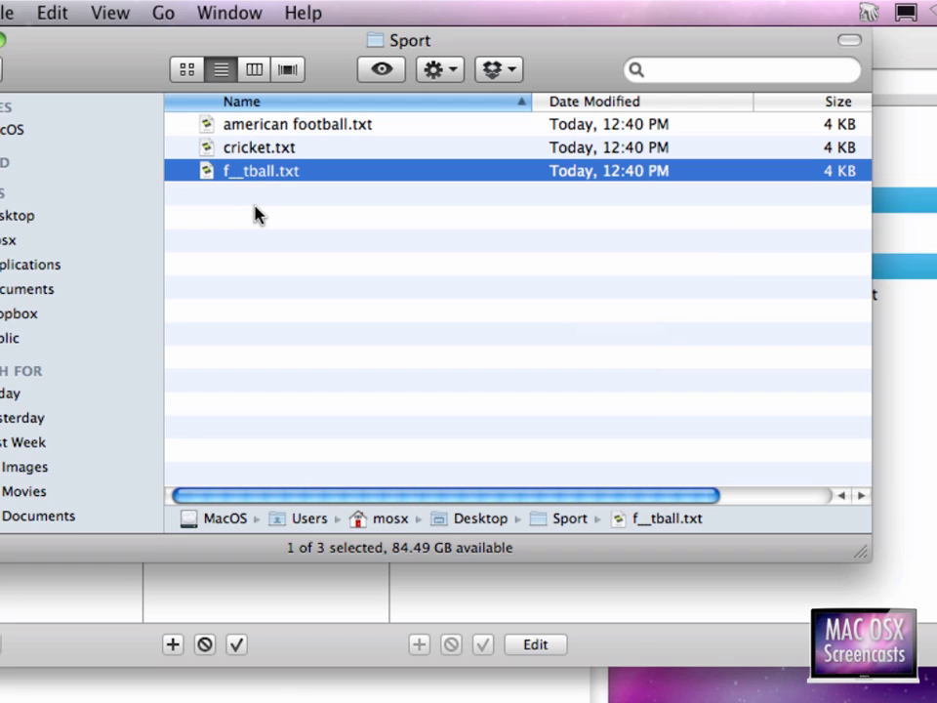
key("Up")
key("Up")
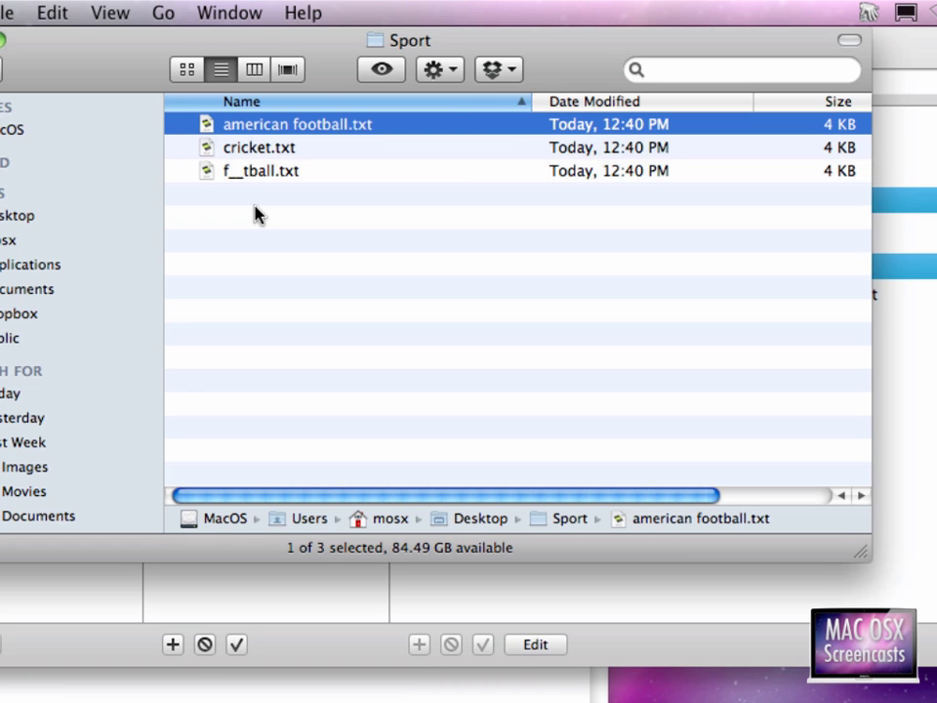
key("super+Tab")
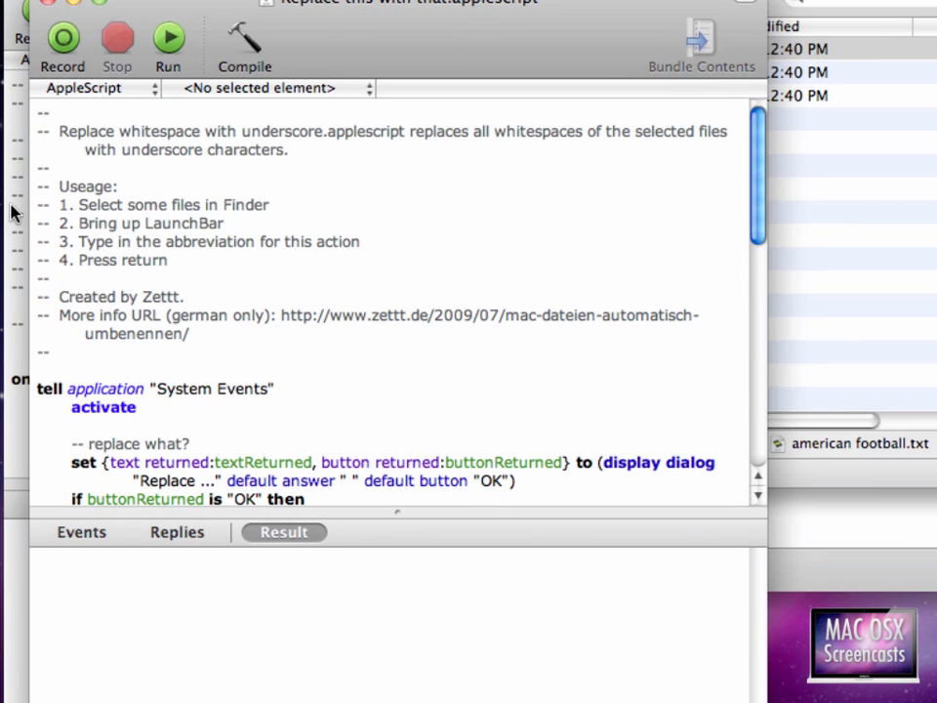
- Bring the whitespace-to-underscore script forward and highlight its space and underscore delimiter lines
left_click(12, 213)
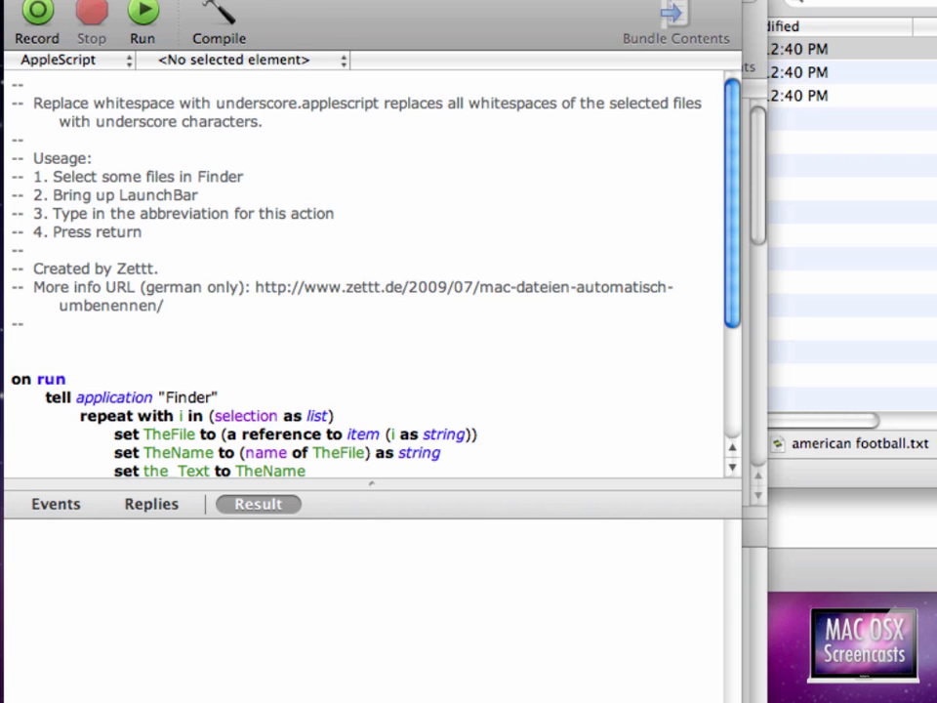
scroll(364, 88, "down", 8)
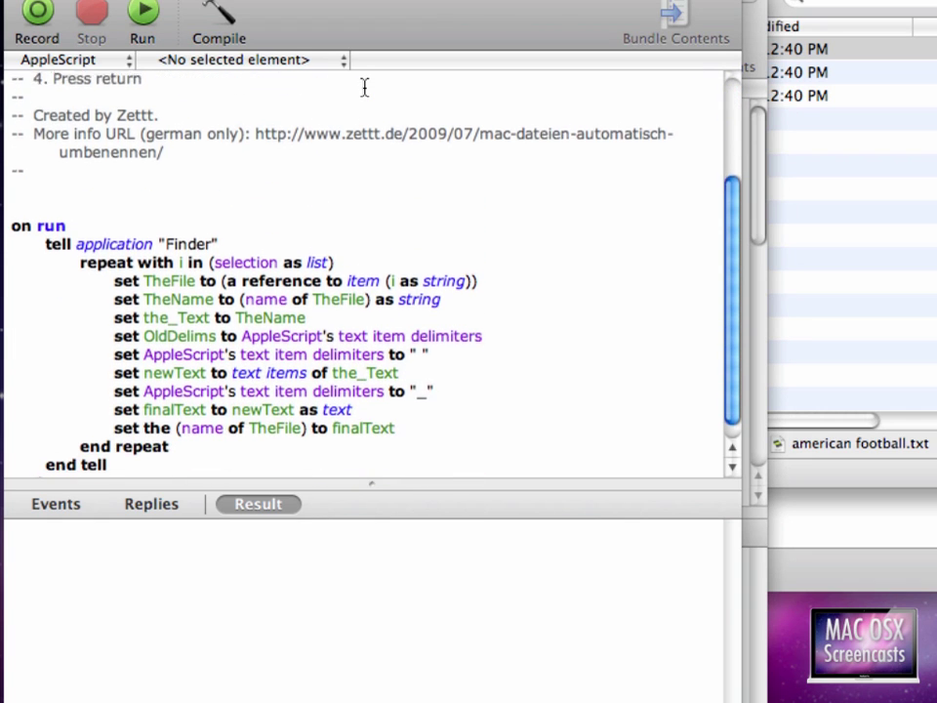
scroll(403, 369, "down", 1)
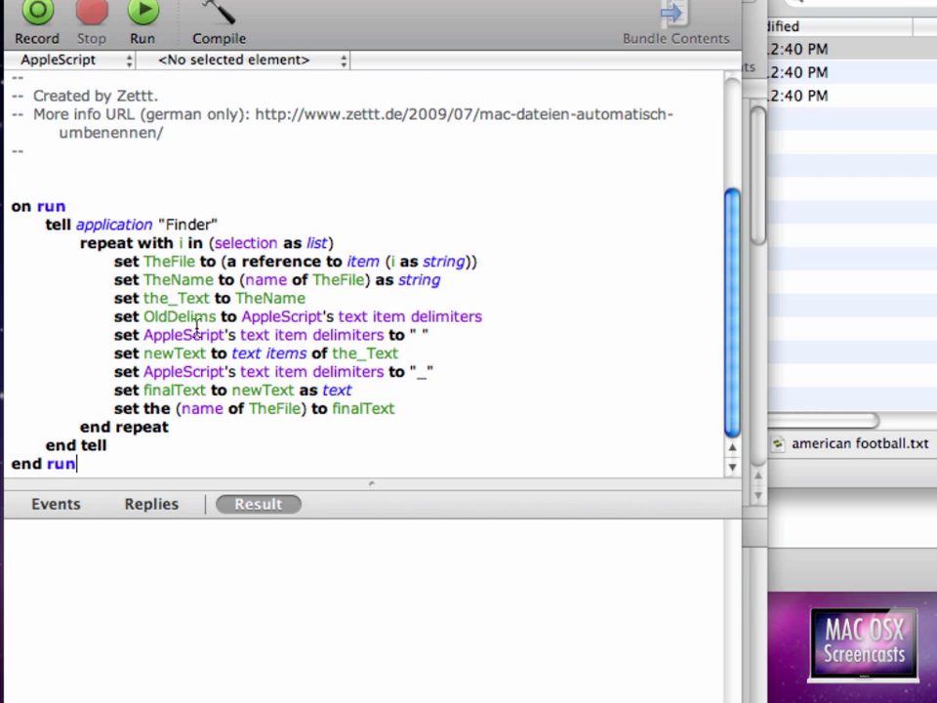
left_click_drag(115, 335, 430, 335)
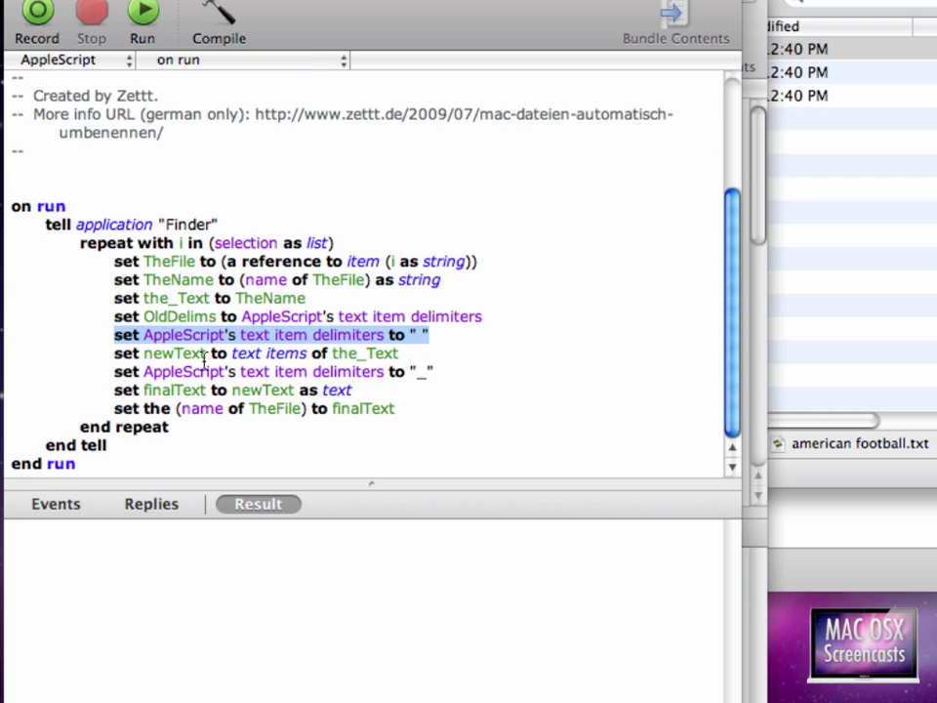
left_click(115, 372)
triple_click(115, 372)
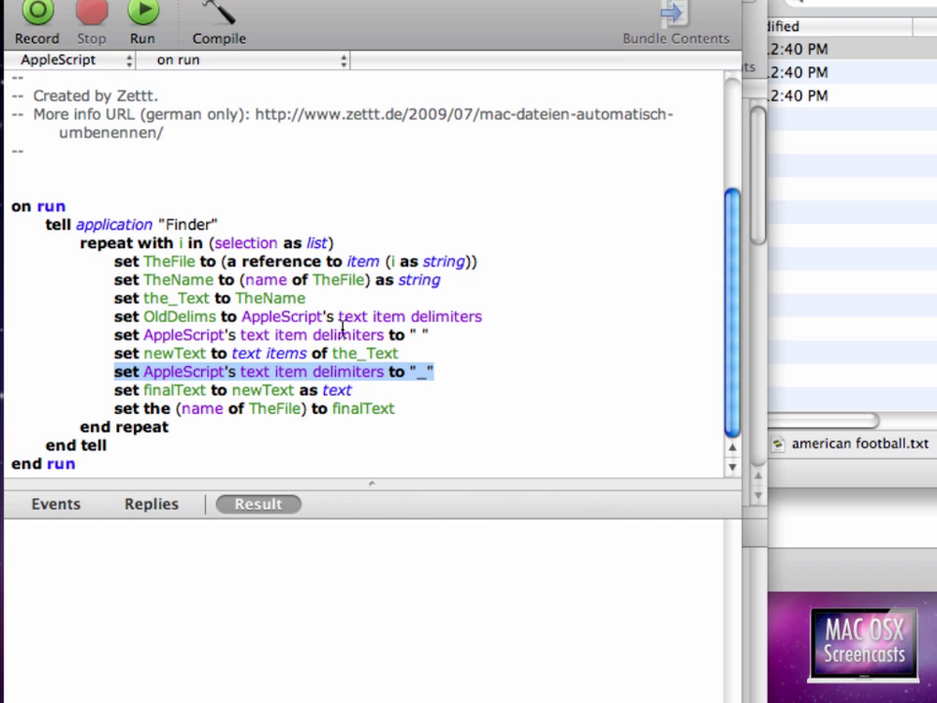
- Test-change the space delimiter to o, then restore the original space
left_click(423, 335)
key("shift+Left")
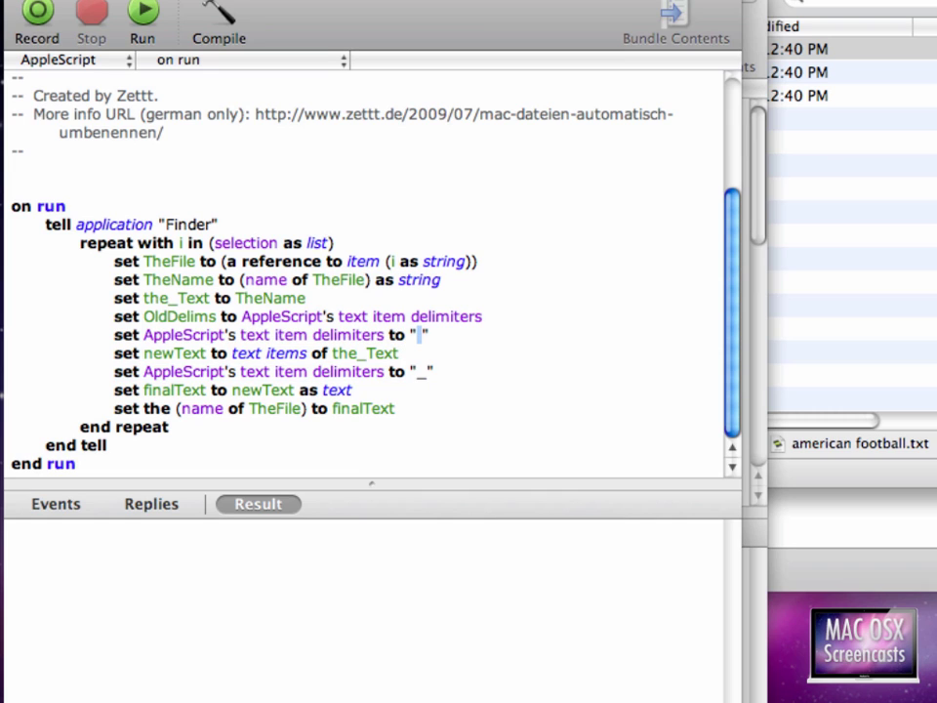
key("Right")
key("shift+Left")
type("o")
key("Up")
key("Up")
key("shift+Left")
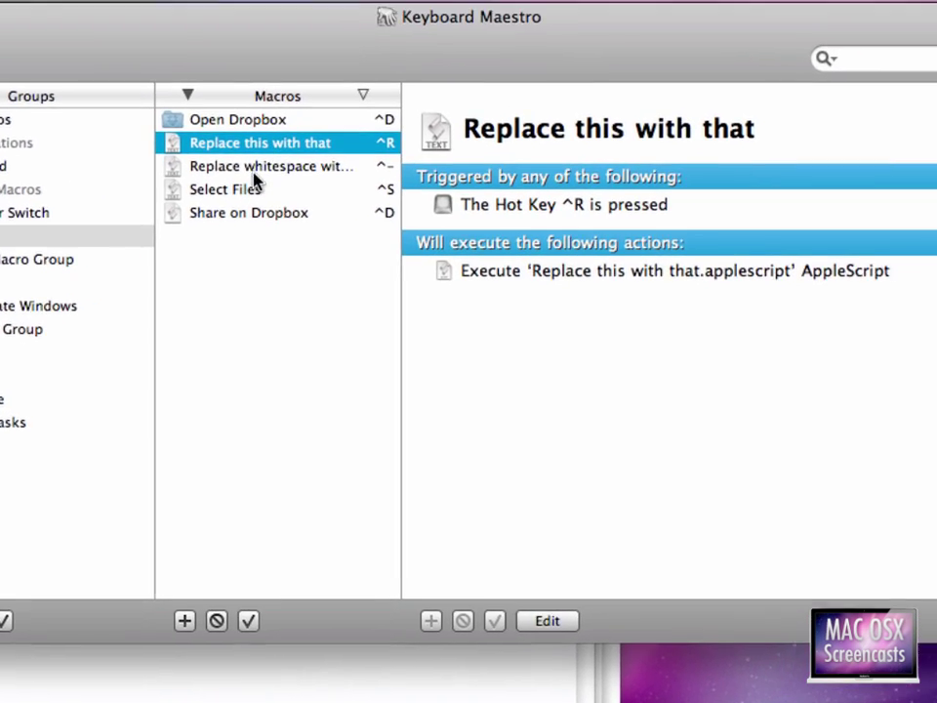
- View the Replace whitespace with underscore macro and highlight the script name it runs
left_click(382, 130)
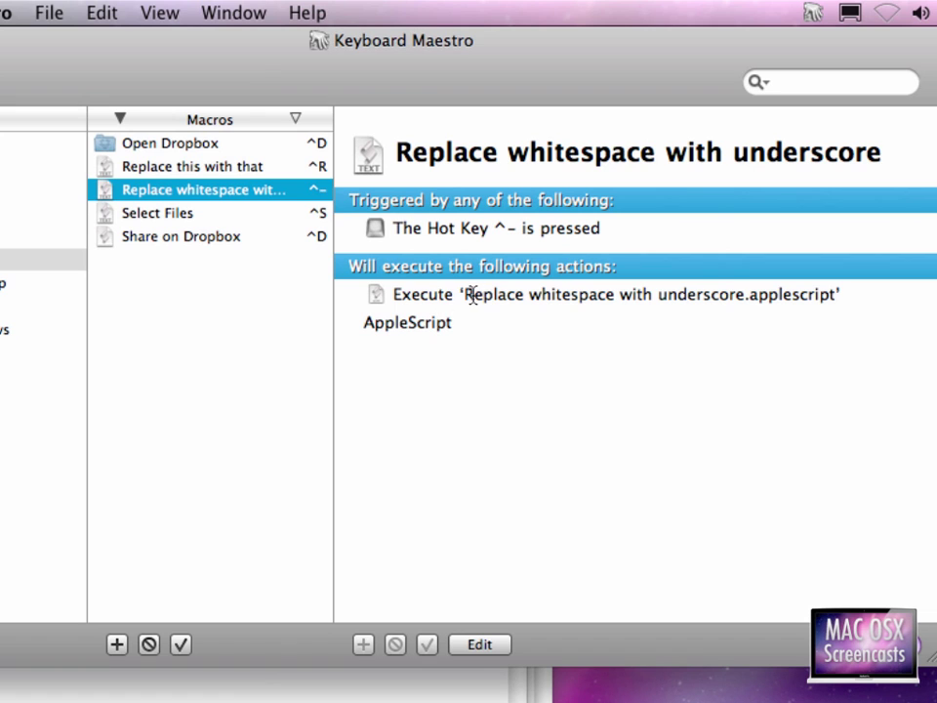
left_click_drag(464, 294, 745, 295)
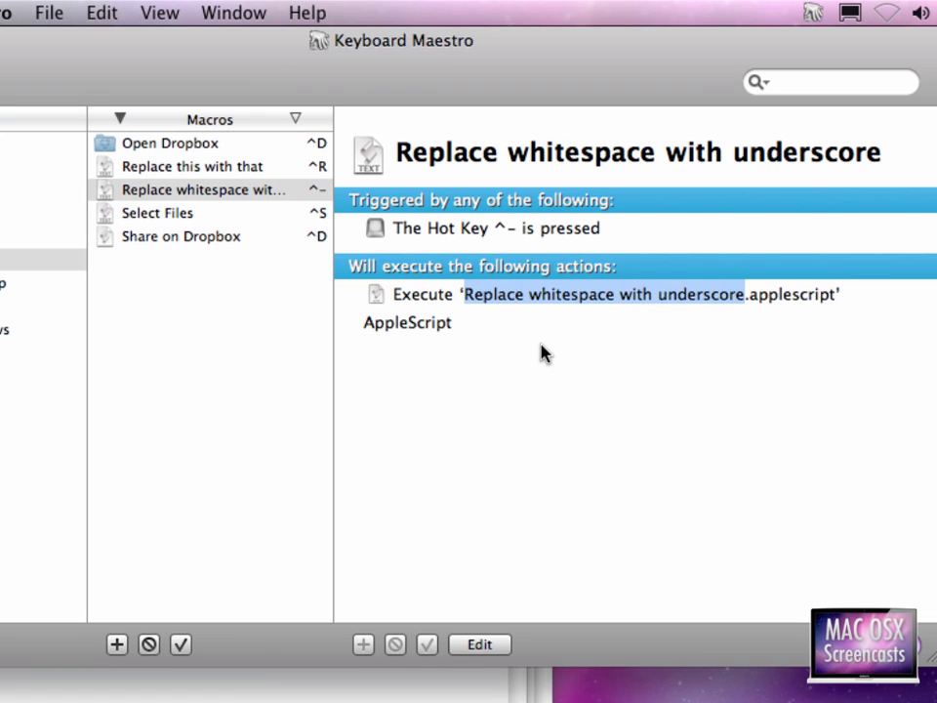
key("super+Tab")
key("super+Tab")
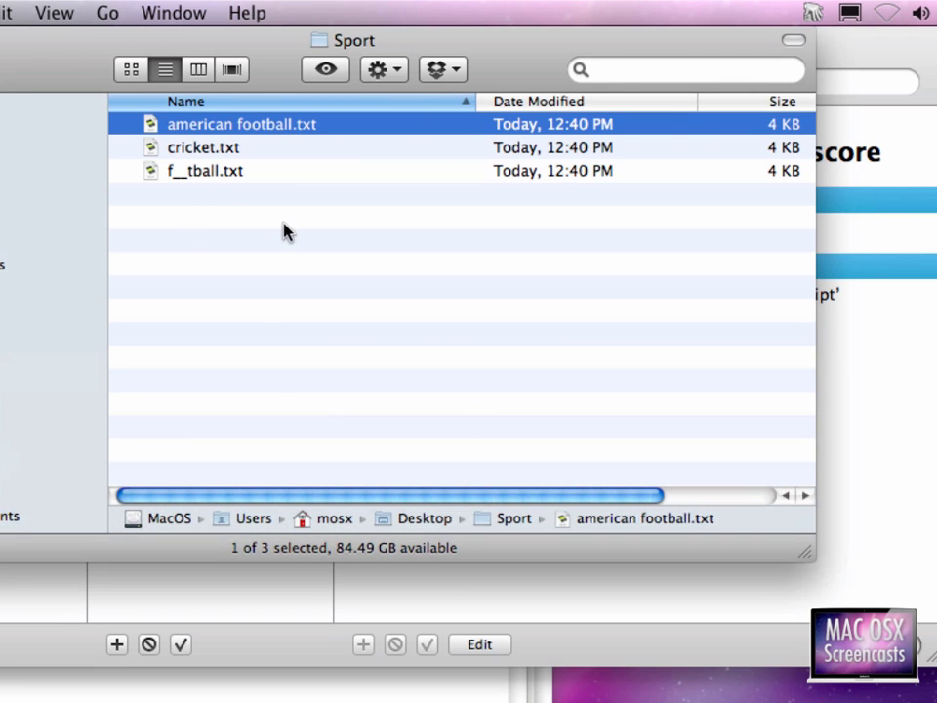
- Run the ^- macro on american football.txt, renaming it american_football.txt
key("ctrl+minus")
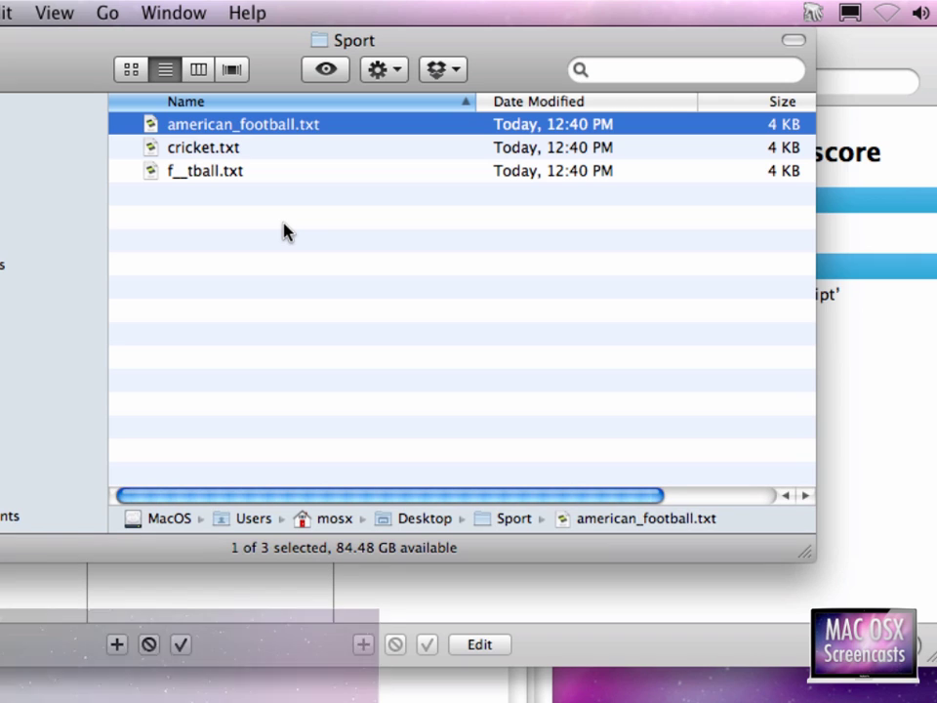